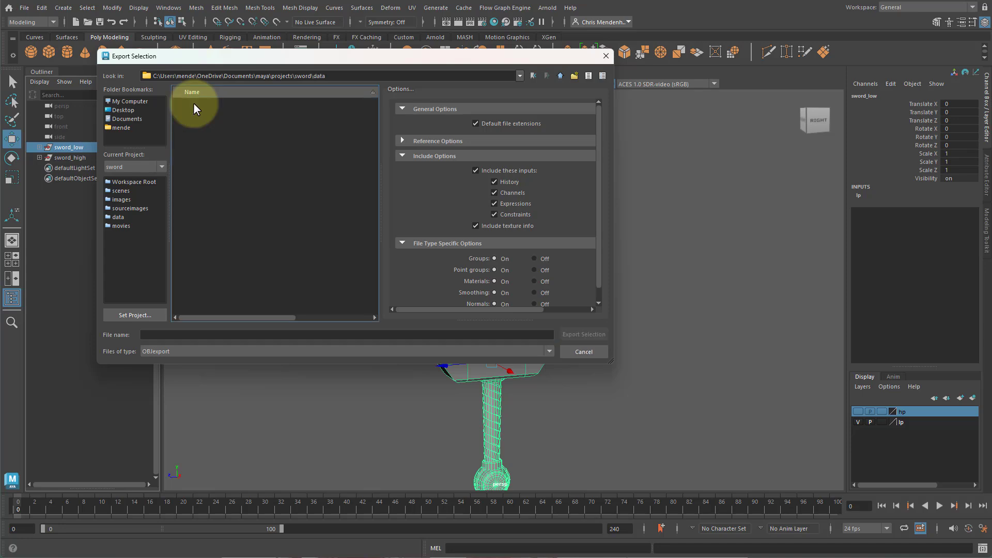
# - Export the selected low-poly sword to the project's data folder as an FBX file named sword_low
pyautogui.click(178, 337)
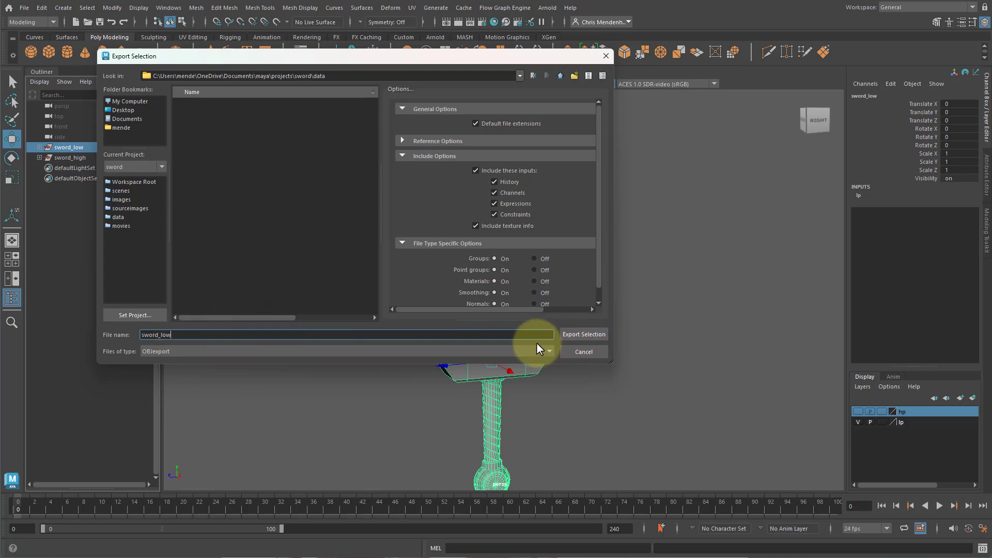
pyautogui.click(523, 352)
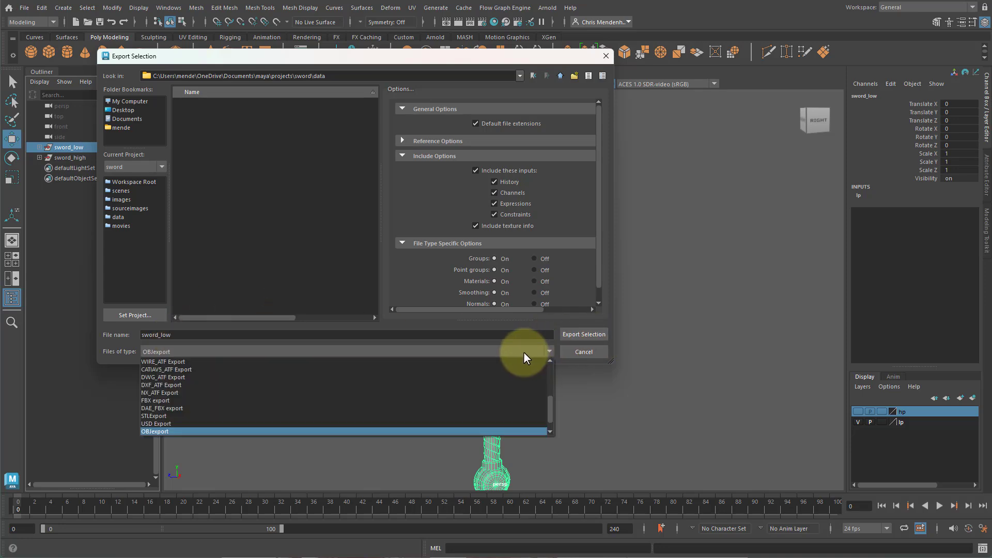
pyautogui.click(162, 400)
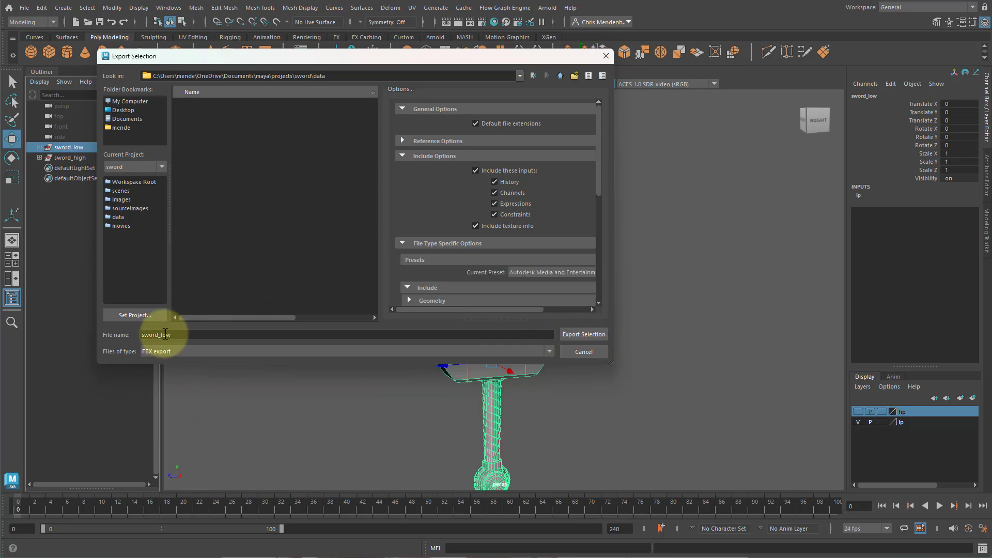
pyautogui.click(575, 338)
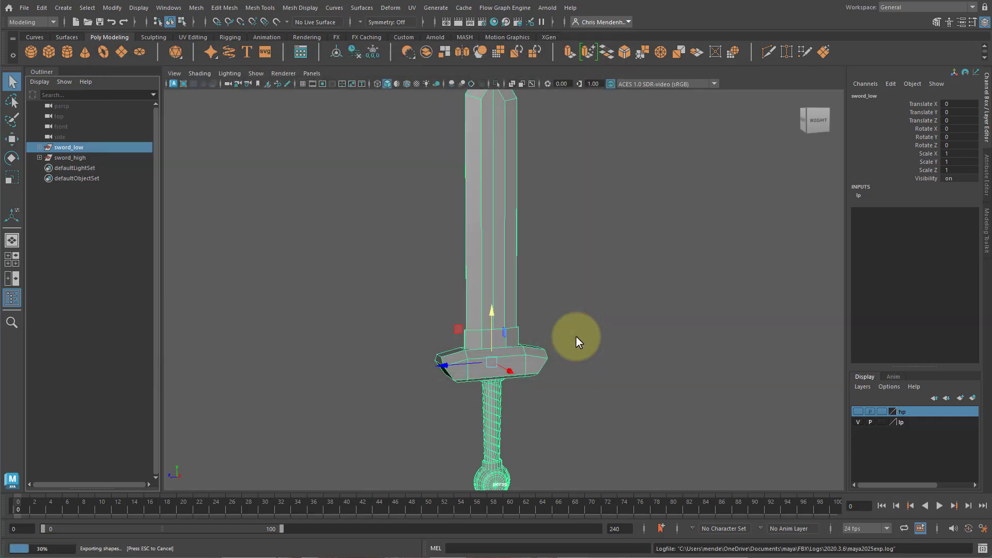
# - Hide the lp layer, show the hp layer, and select the sword_high group
pyautogui.click(858, 422)
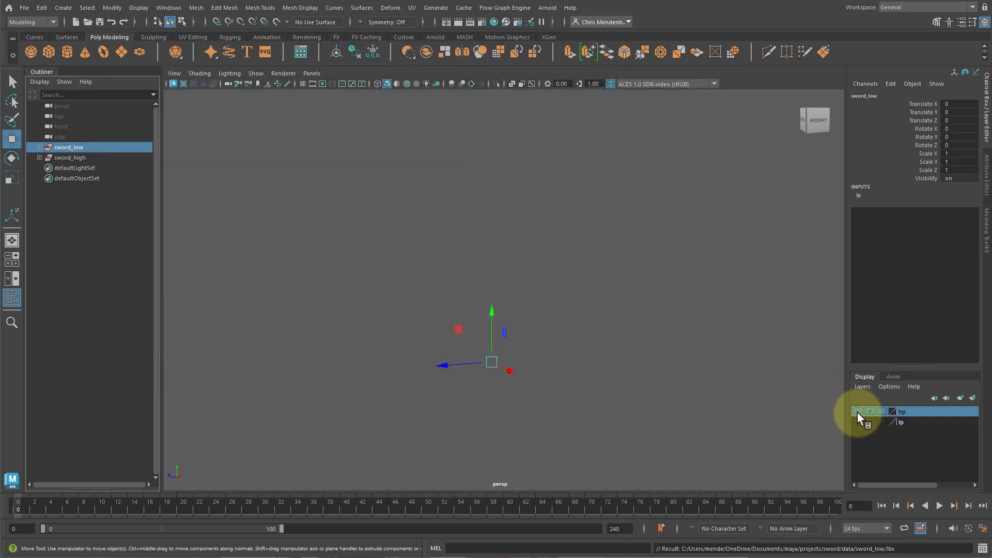
pyautogui.click(857, 412)
pyautogui.click(83, 160)
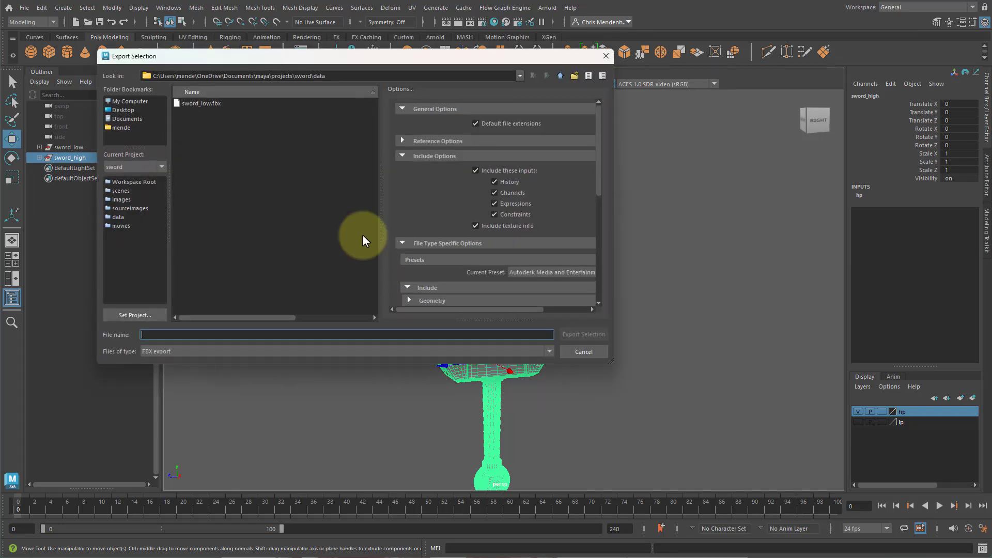
# - Export the selected high-poly sword as sword_high.fbx in the same data folder, reusing the name pattern of sword_low.fbx
pyautogui.moveTo(255, 50); pyautogui.dragTo(344, 90)
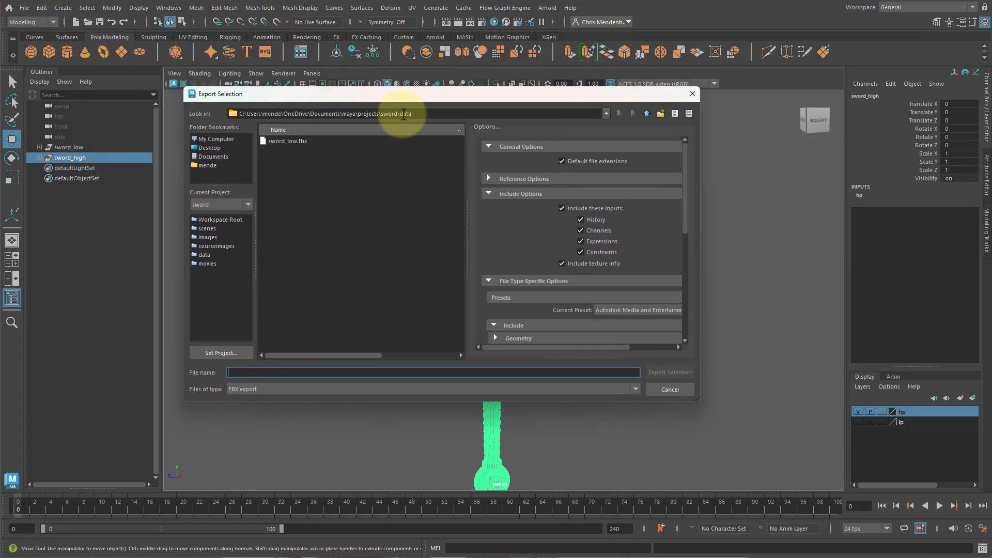
pyautogui.click(287, 141)
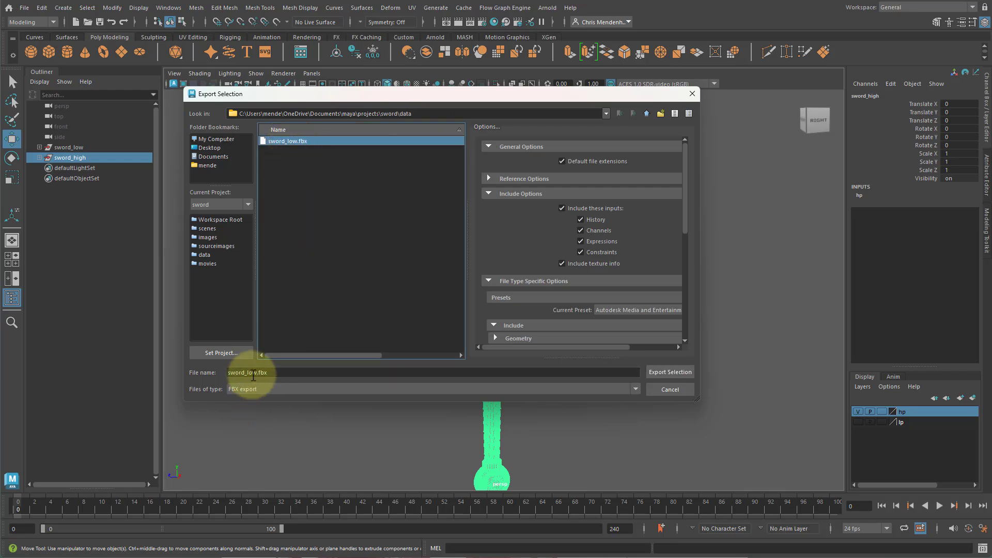
pyautogui.doubleClick(253, 375)
pyautogui.press('Right')
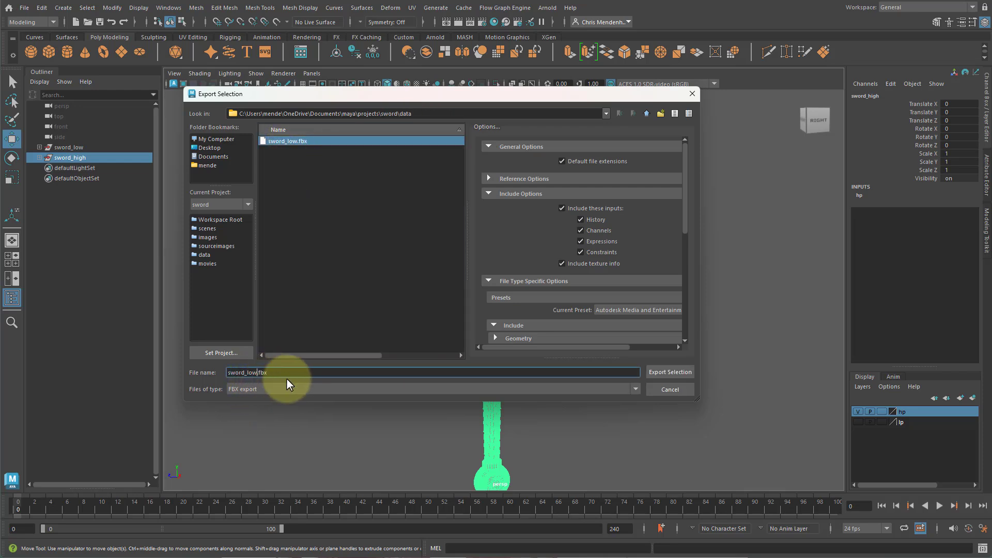
pyautogui.press('BackSpace')
pyautogui.press('BackSpace')
pyautogui.press('BackSpace')
pyautogui.write('high')
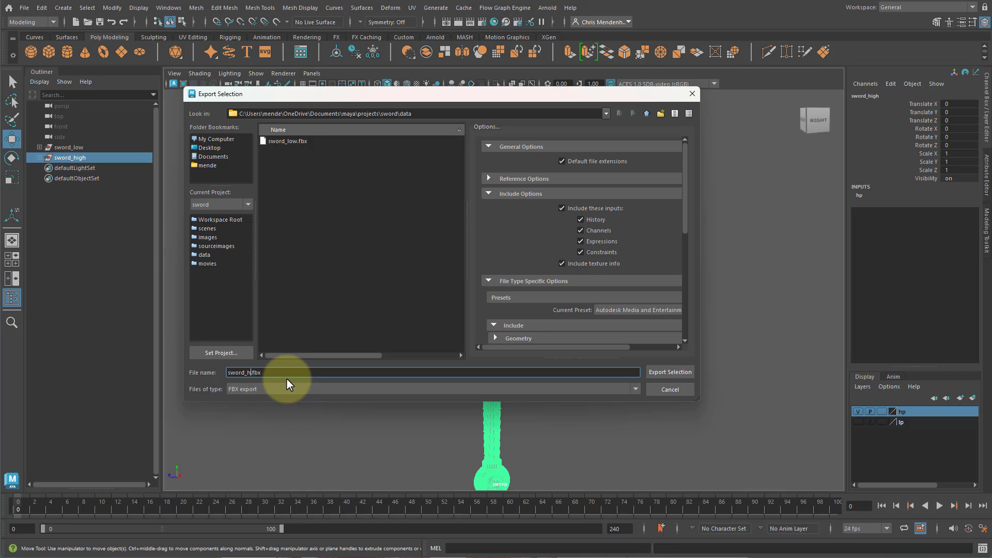
pyautogui.click(669, 372)
pyautogui.press('w')
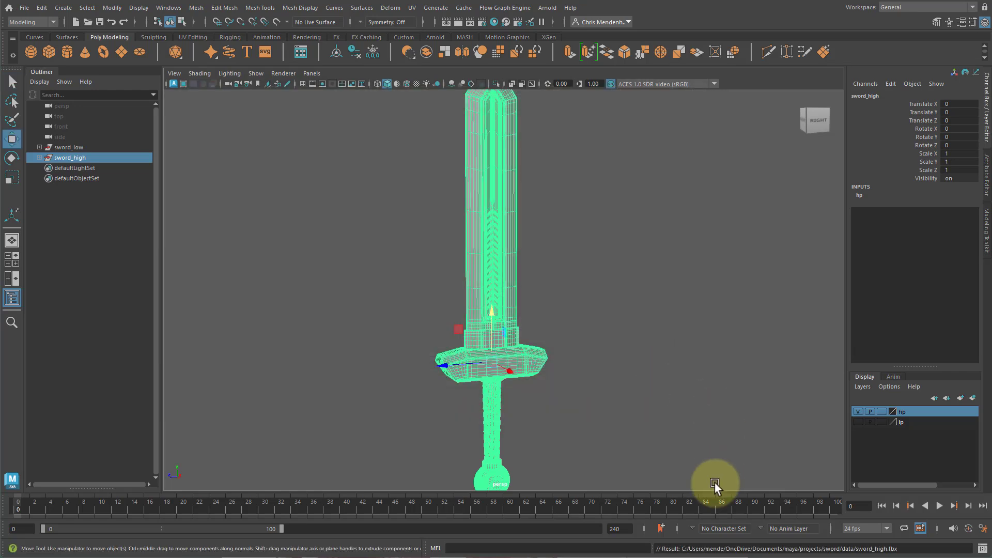
# - Switch to Substance 3D Painter and start a new project
pyautogui.click(574, 556)
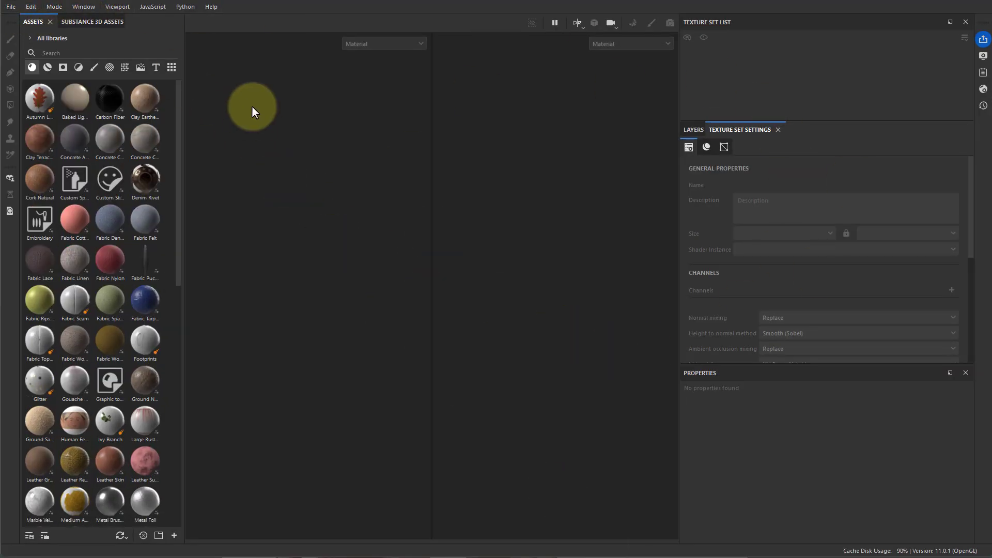
pyautogui.click(13, 9)
pyautogui.click(23, 19)
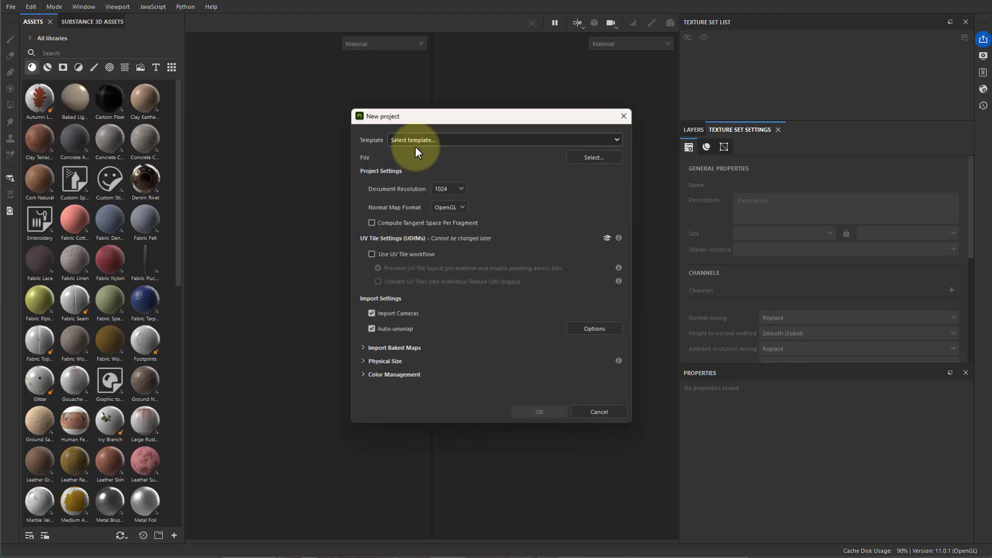
# - Set the project template to PBR - Metallic Roughness Alpha-blend and the document resolution to 2048
pyautogui.click(425, 141)
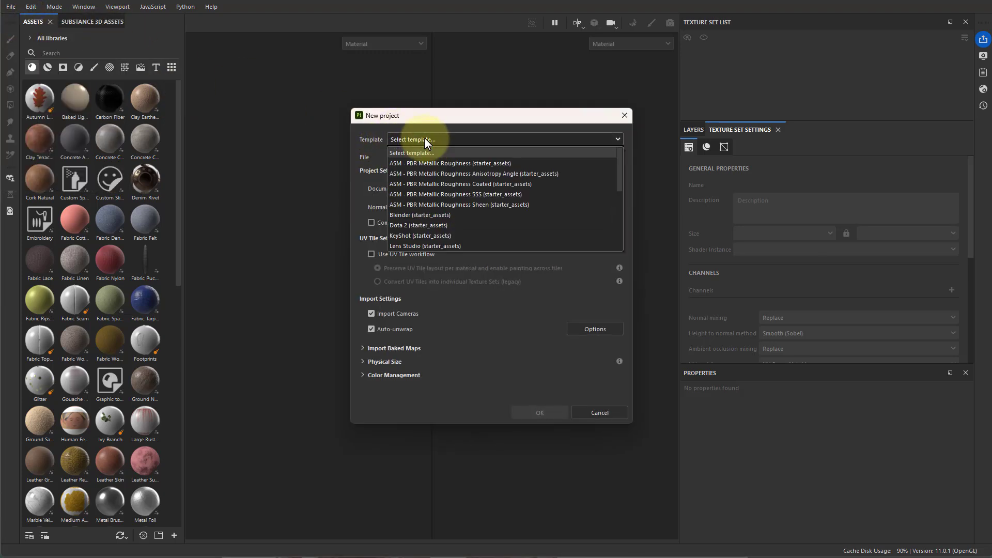
pyautogui.moveTo(619, 163); pyautogui.dragTo(613, 203)
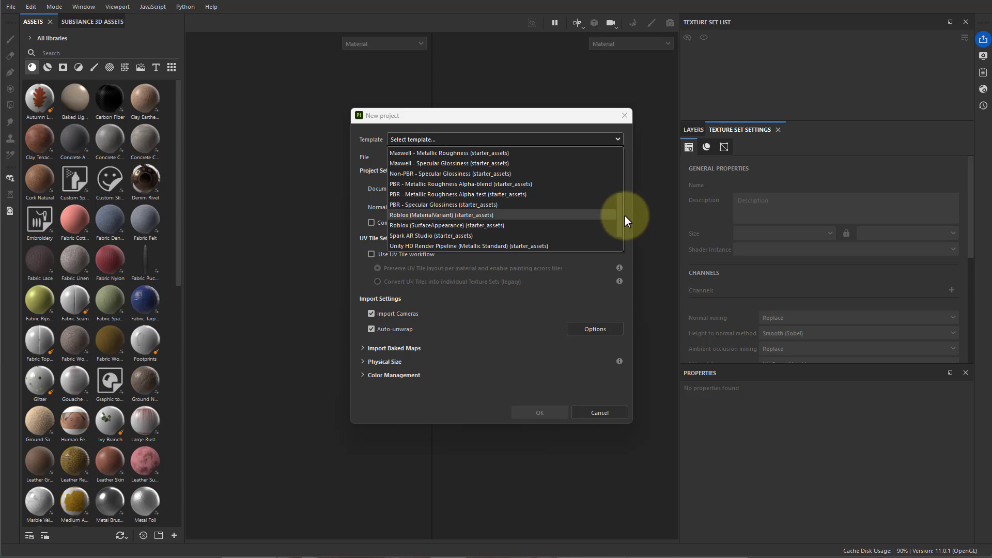
pyautogui.moveTo(622, 224)
pyautogui.mouseDown()
pyautogui.moveTo(622, 245)
pyautogui.moveTo(625, 221)
pyautogui.mouseUp()
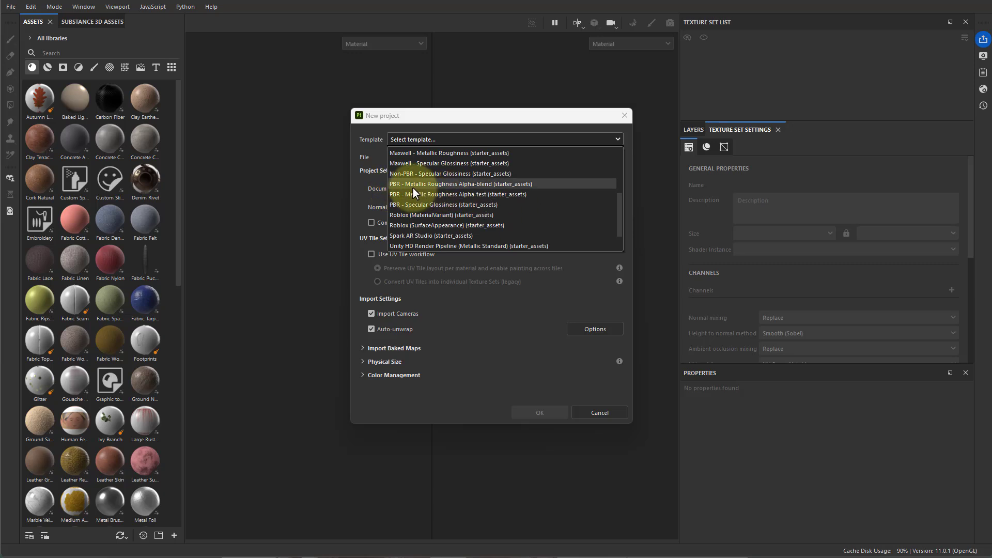
pyautogui.click(454, 186)
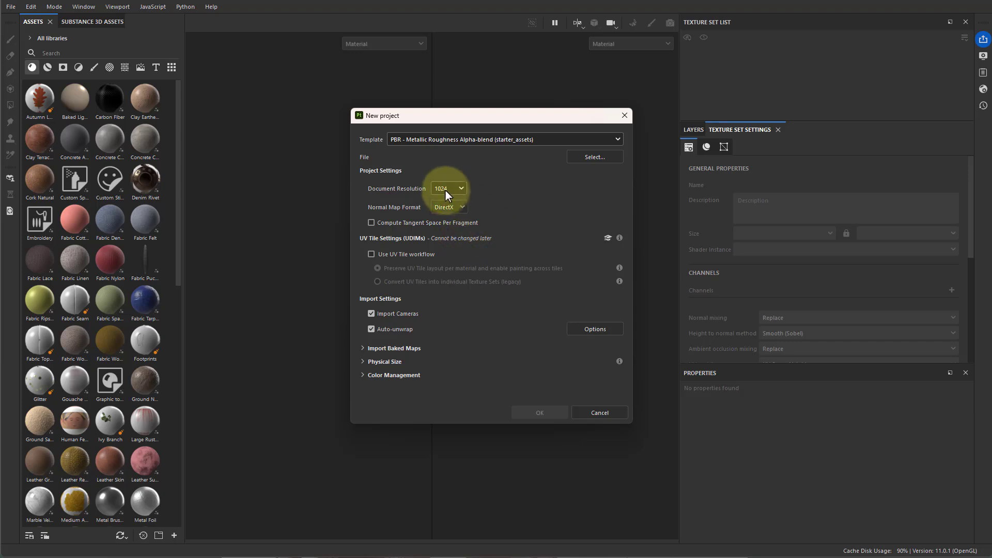
pyautogui.click(456, 189)
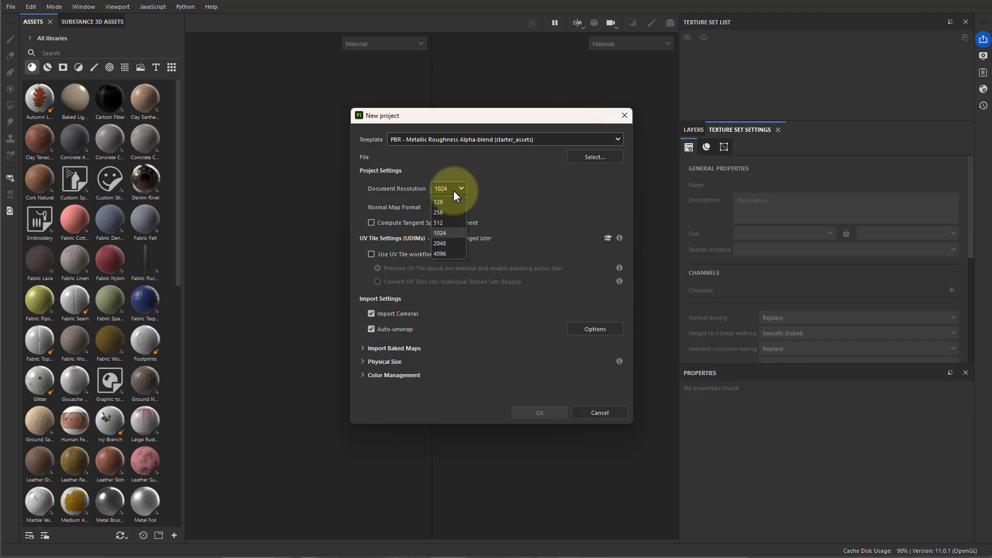
pyautogui.click(452, 243)
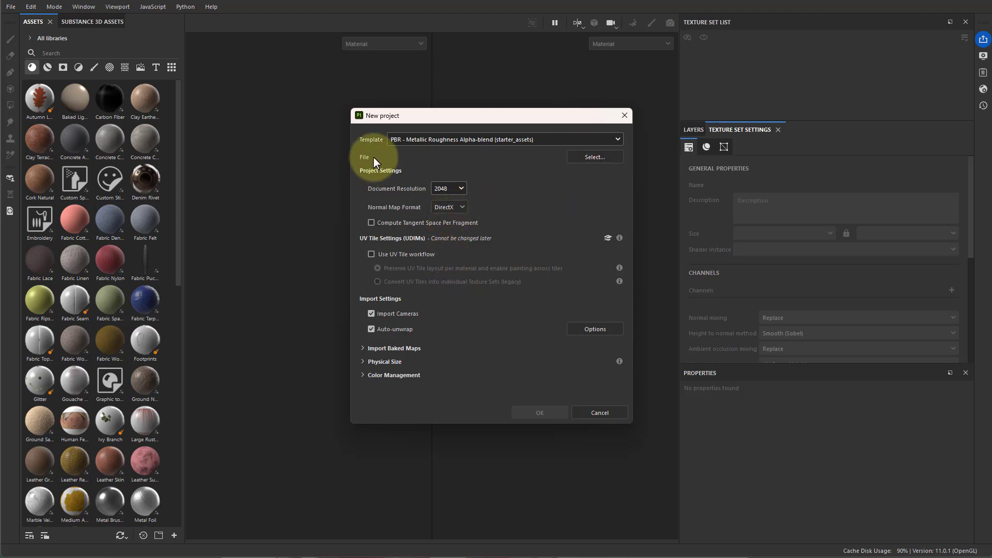
# - Choose sword_low.fbx from Documents/maya/projects/sword/data as the mesh and create the project with auto-unwrap off
pyautogui.click(585, 156)
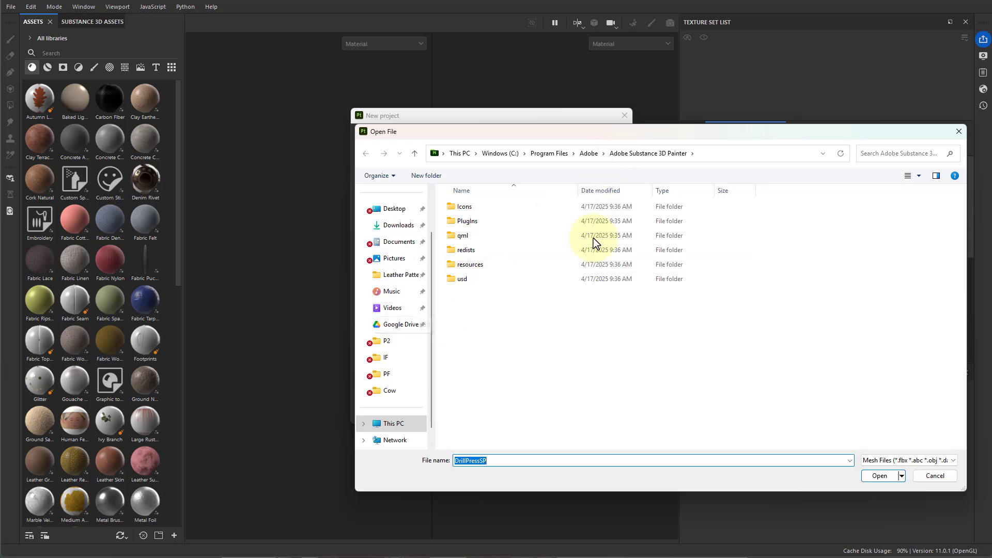
pyautogui.moveTo(820, 129); pyautogui.dragTo(655, 103)
pyautogui.click(265, 232)
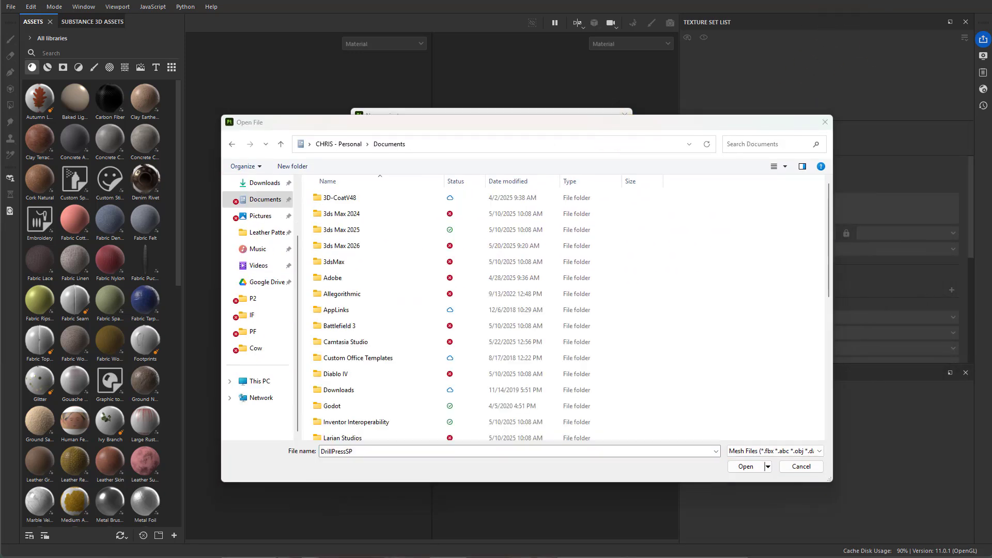
pyautogui.scroll(-6, 389, 365)
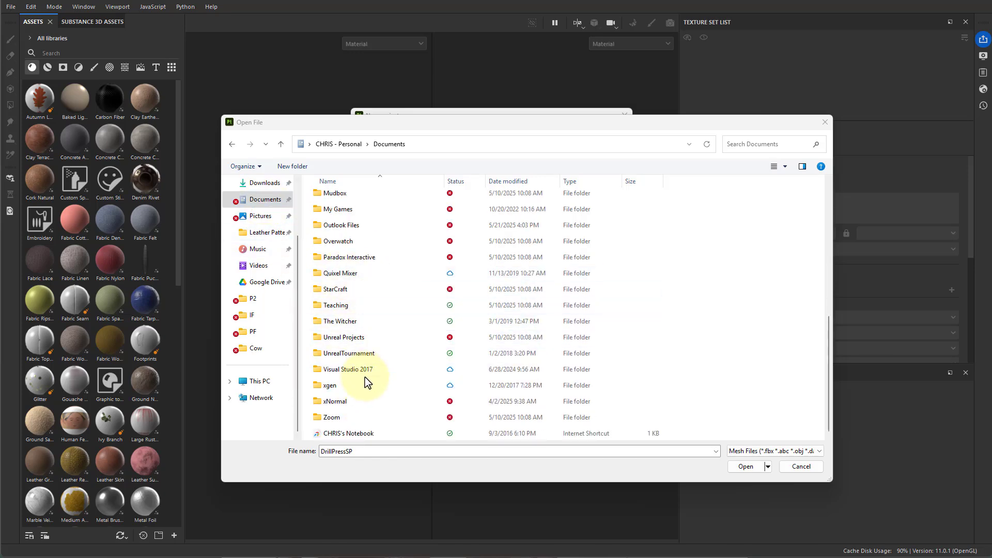
pyautogui.scroll(4, 348, 317)
pyautogui.click(344, 334)
pyautogui.doubleClick(343, 336)
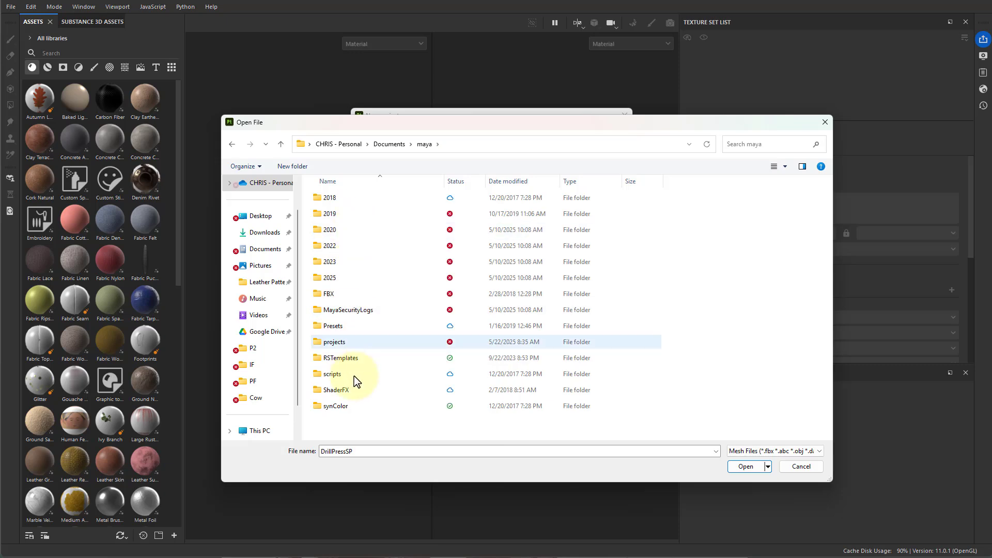
pyautogui.doubleClick(354, 343)
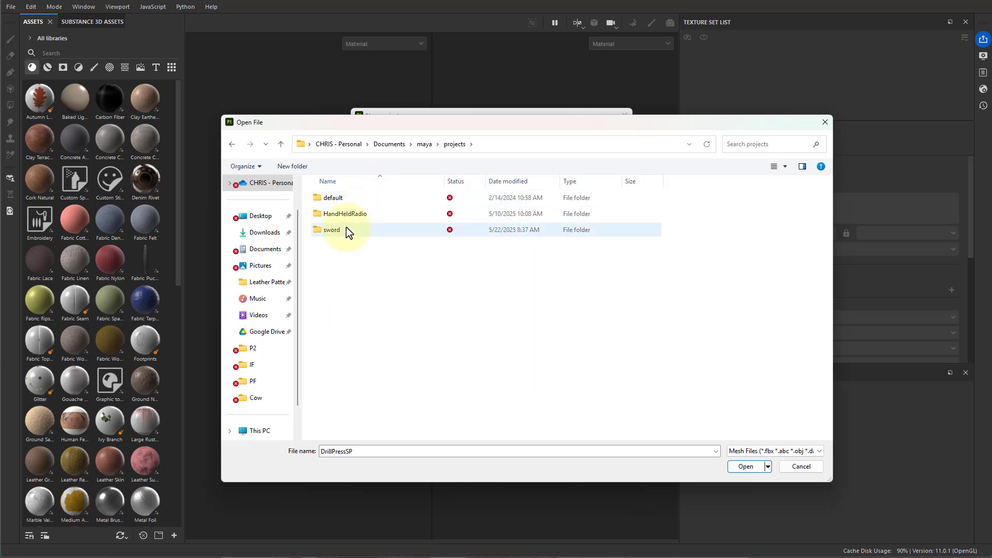
pyautogui.doubleClick(342, 231)
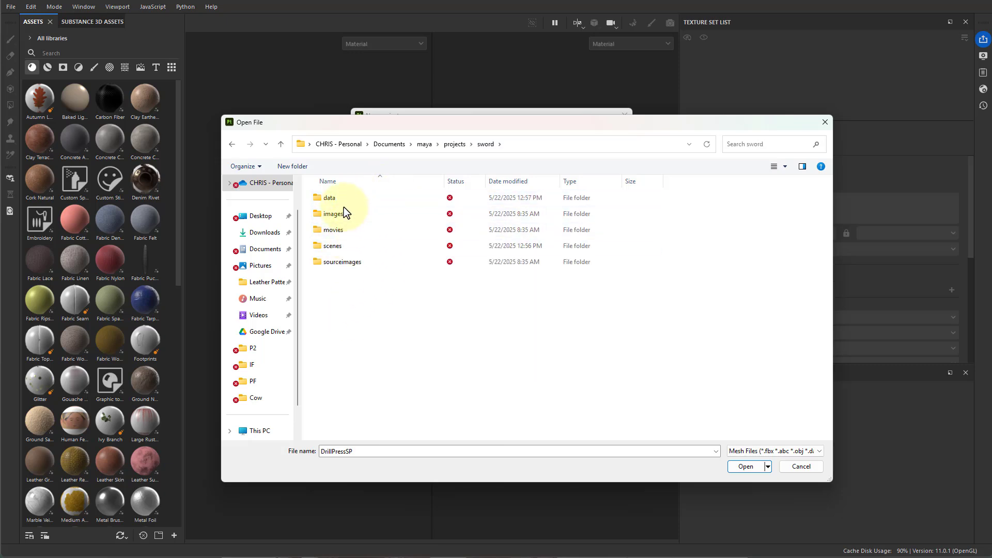
pyautogui.doubleClick(344, 202)
pyautogui.click(342, 219)
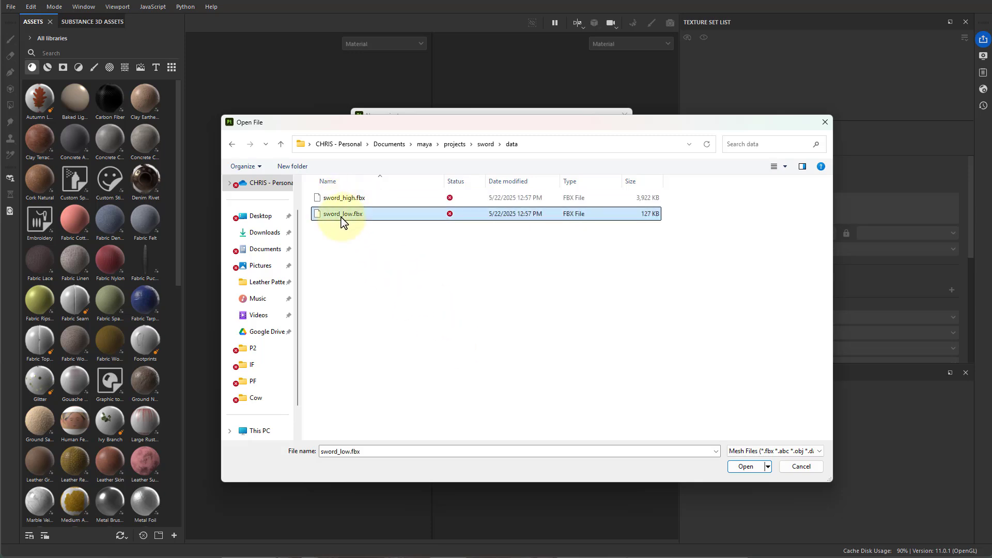
pyautogui.click(748, 468)
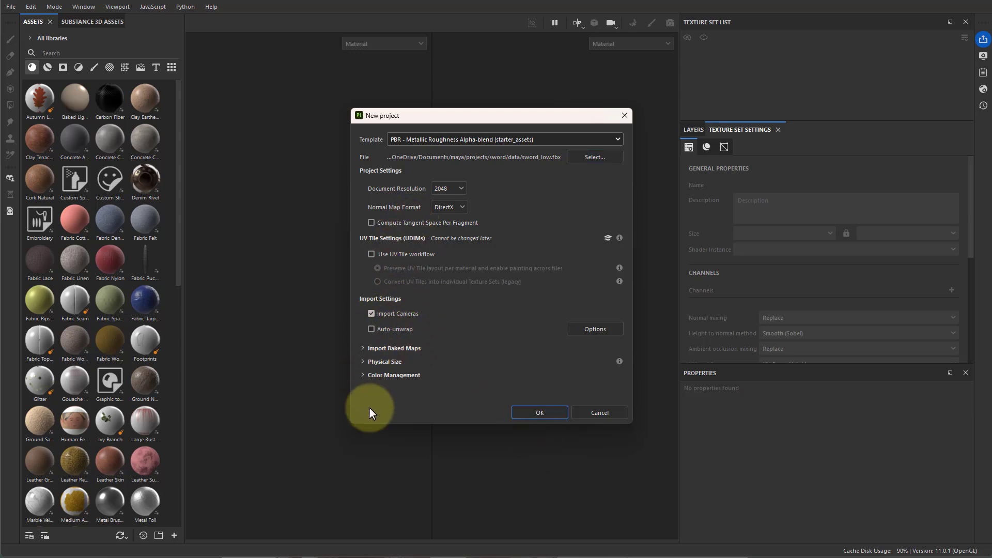
pyautogui.click(538, 411)
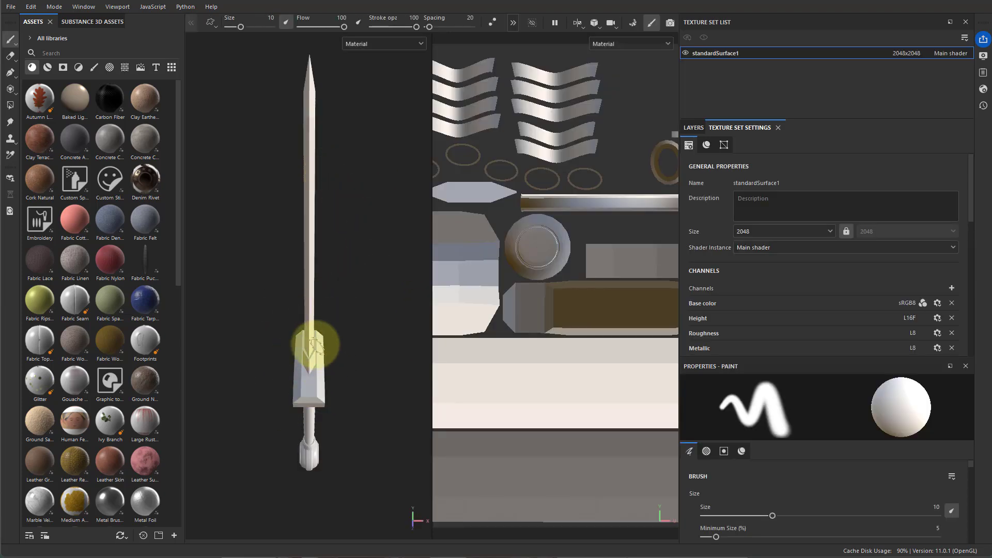
# - Examine the imported sword's broad side and its UV layout, rotating the environment lighting around the model
pyautogui.press('f')
pyautogui.press('f')
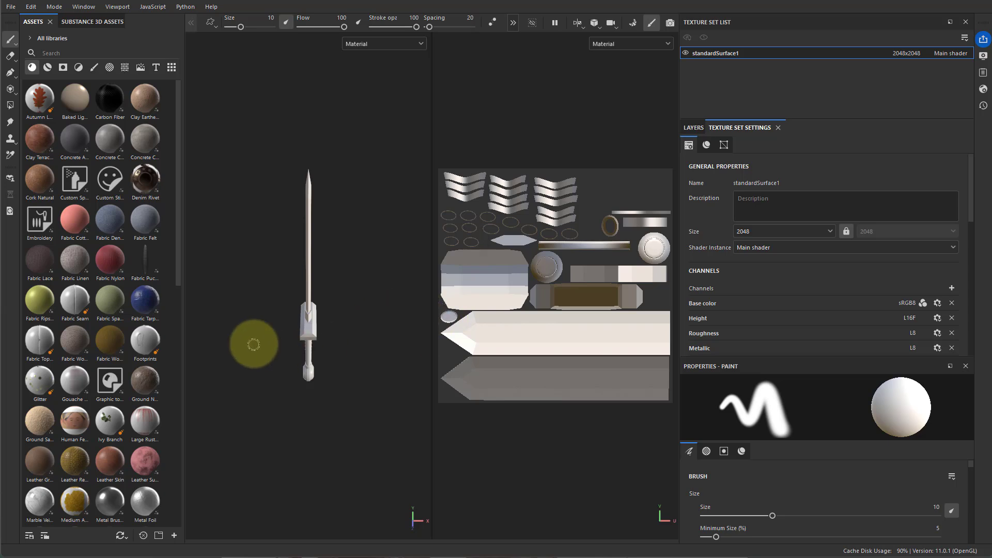
pyautogui.keyDown('alt'); pyautogui.moveTo(250, 344); pyautogui.dragTo(532, 290); pyautogui.keyUp('alt')
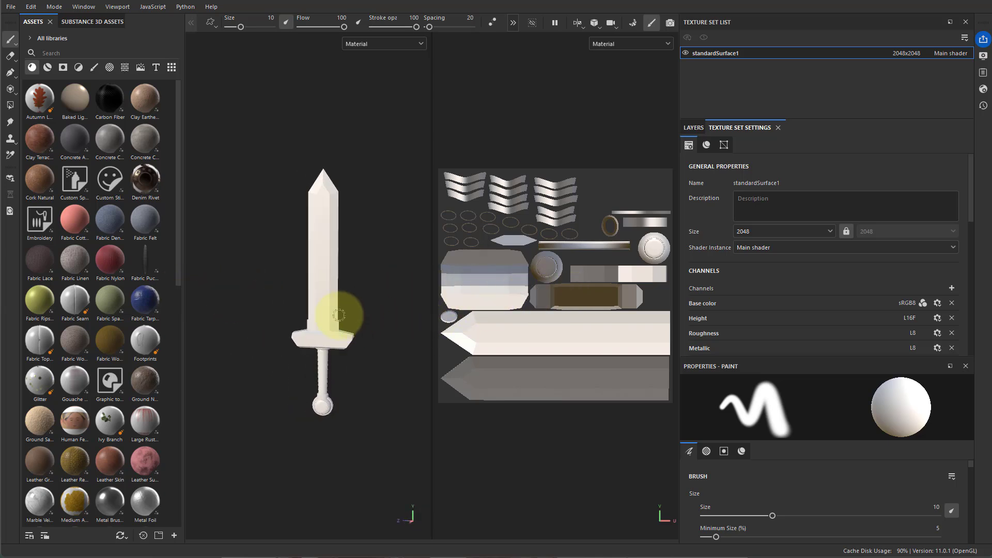
pyautogui.keyDown('alt'); pyautogui.moveTo(338, 315); pyautogui.dragTo(359, 316); pyautogui.keyUp('alt')
pyautogui.keyDown('alt'); pyautogui.moveTo(329, 328); pyautogui.dragTo(304, 290, button='middle'); pyautogui.keyUp('alt')
pyautogui.keyDown('alt'); pyautogui.moveTo(306, 293); pyautogui.dragTo(385, 290, button='right'); pyautogui.keyUp('alt')
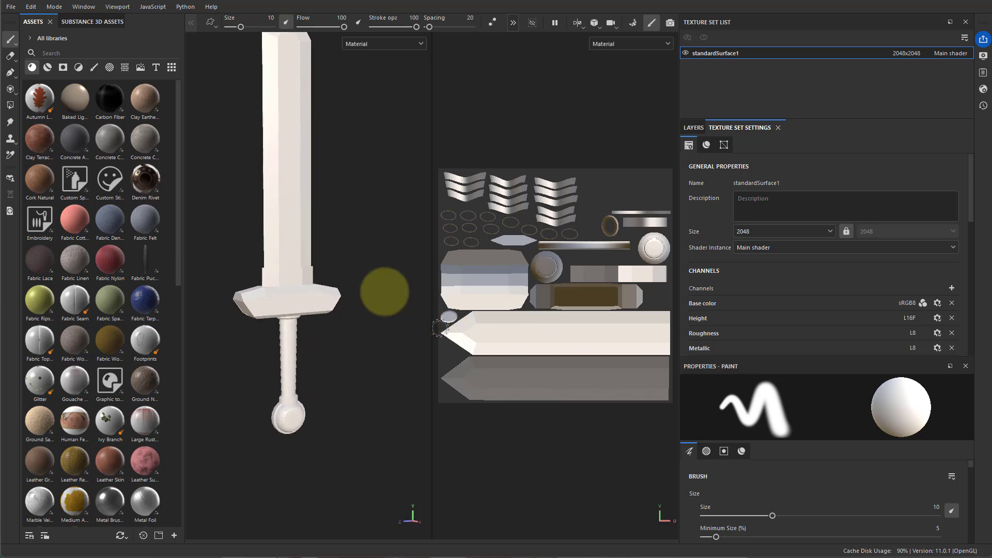
pyautogui.keyDown('alt'); pyautogui.moveTo(385, 290); pyautogui.dragTo(379, 332, button='middle'); pyautogui.keyUp('alt')
pyautogui.keyDown('alt'); pyautogui.moveTo(512, 298); pyautogui.dragTo(506, 294, button='middle'); pyautogui.keyUp('alt')
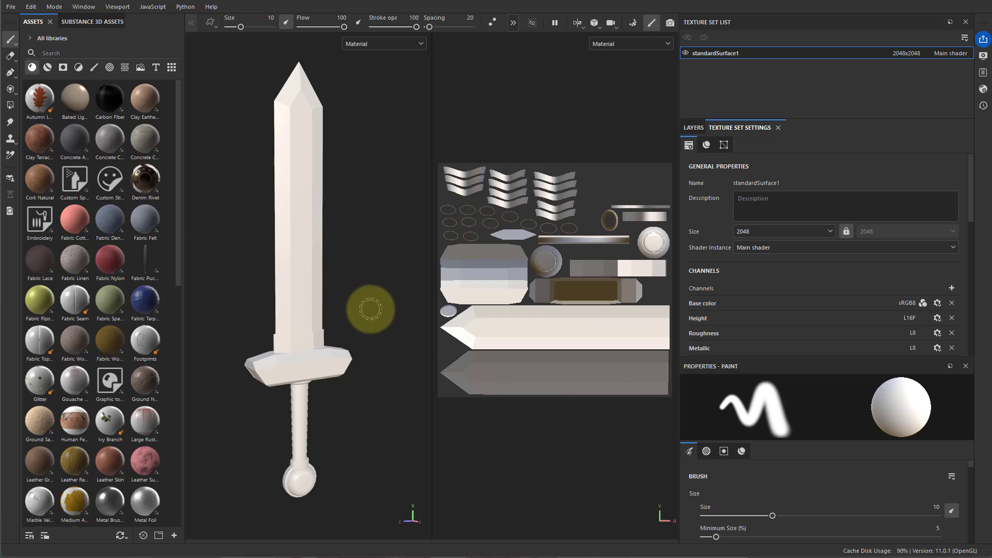
pyautogui.keyDown('shift'); pyautogui.moveTo(371, 309); pyautogui.dragTo(261, 308, button='right'); pyautogui.keyUp('shift')
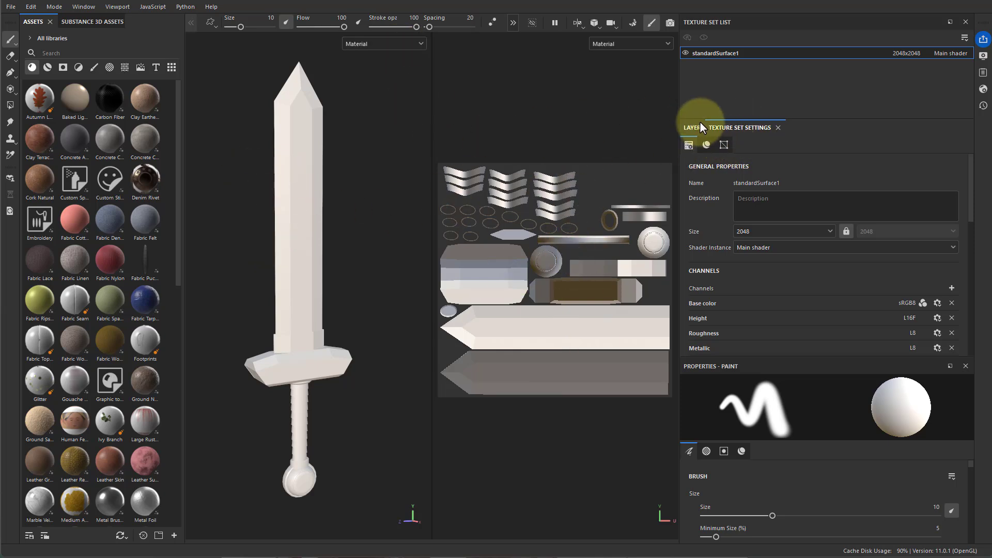
# - Enter mesh map baking mode and set the output size of the baked maps to 2048
pyautogui.click(632, 23)
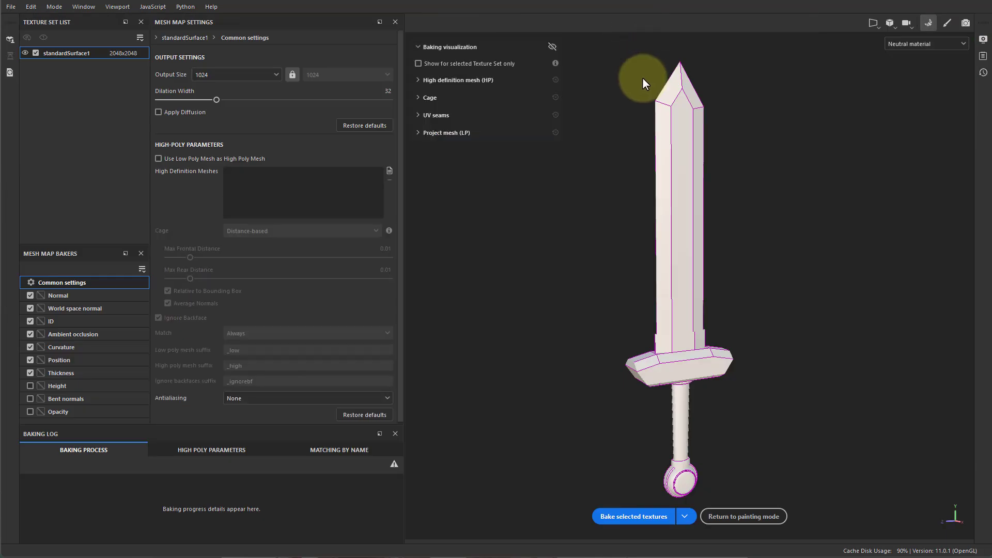
pyautogui.click(218, 74)
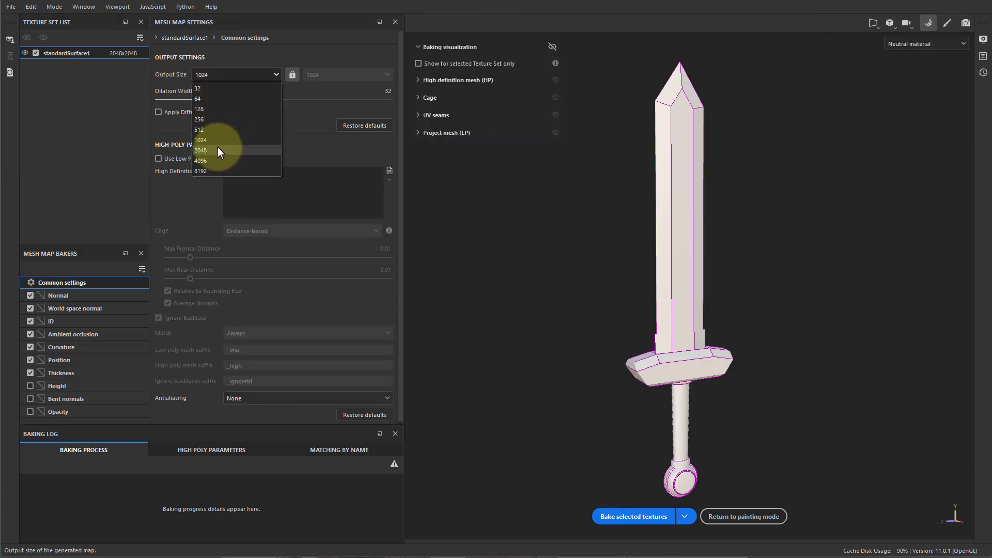
pyautogui.click(217, 145)
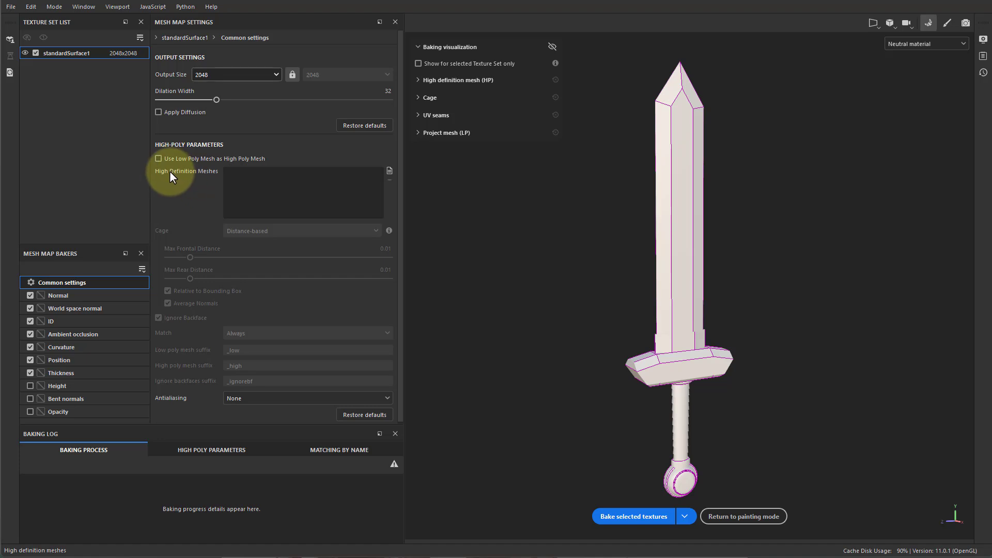
# - Load sword_high.fbx from the sword project's data folder as the high definition mesh
pyautogui.click(389, 170)
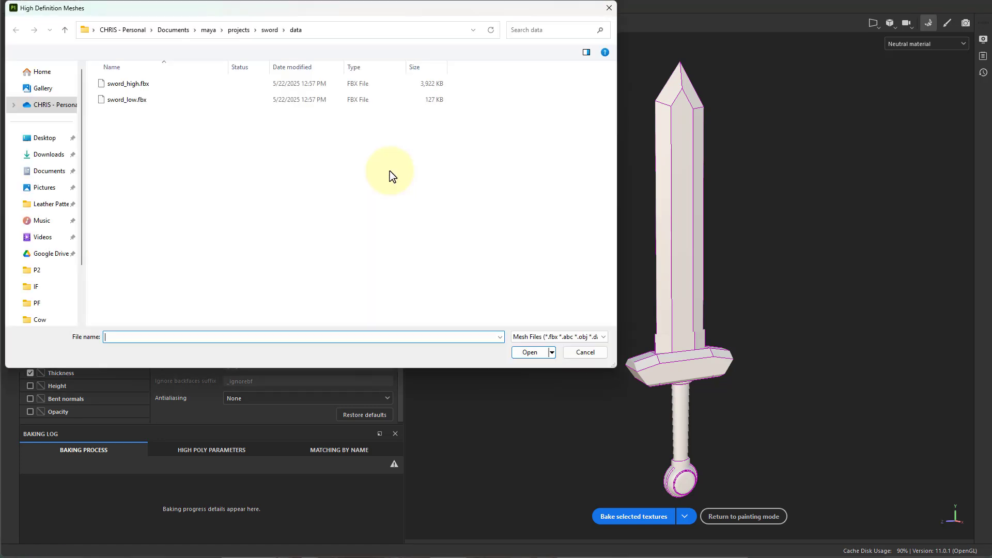
pyautogui.click(144, 85)
pyautogui.click(529, 353)
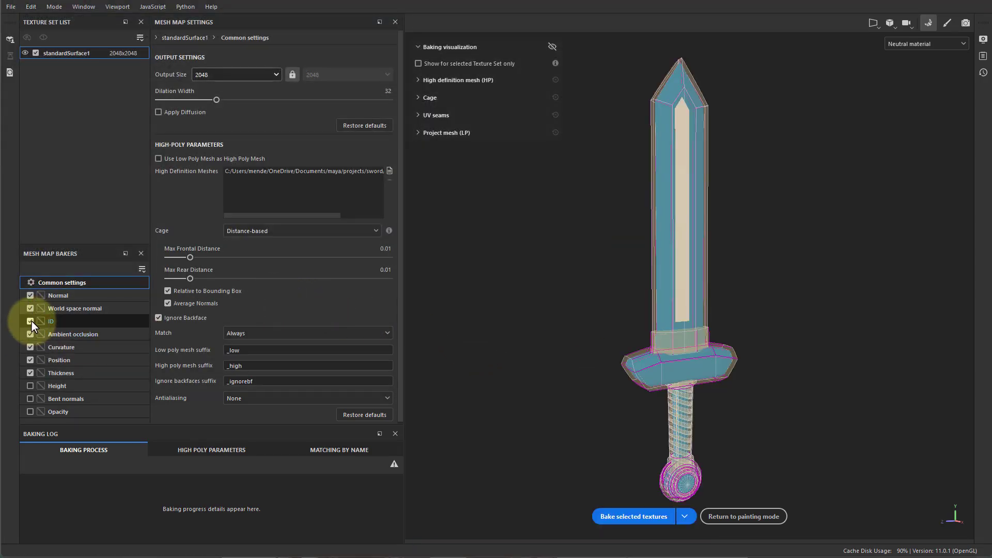
# - Bake the selected mesh maps without the ID map, with matching set to By Mesh Name, and return to painting mode
pyautogui.click(266, 333)
pyautogui.click(259, 356)
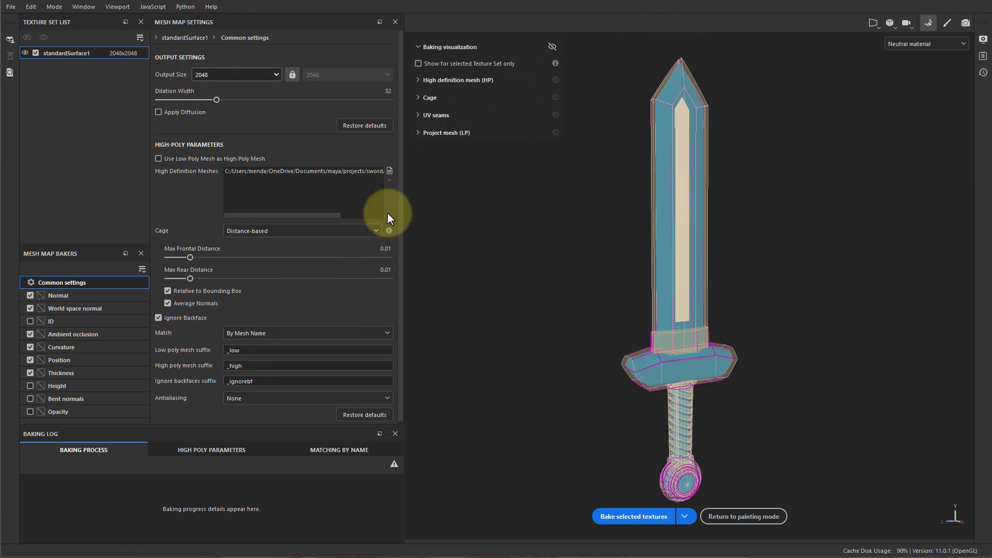
pyautogui.click(627, 517)
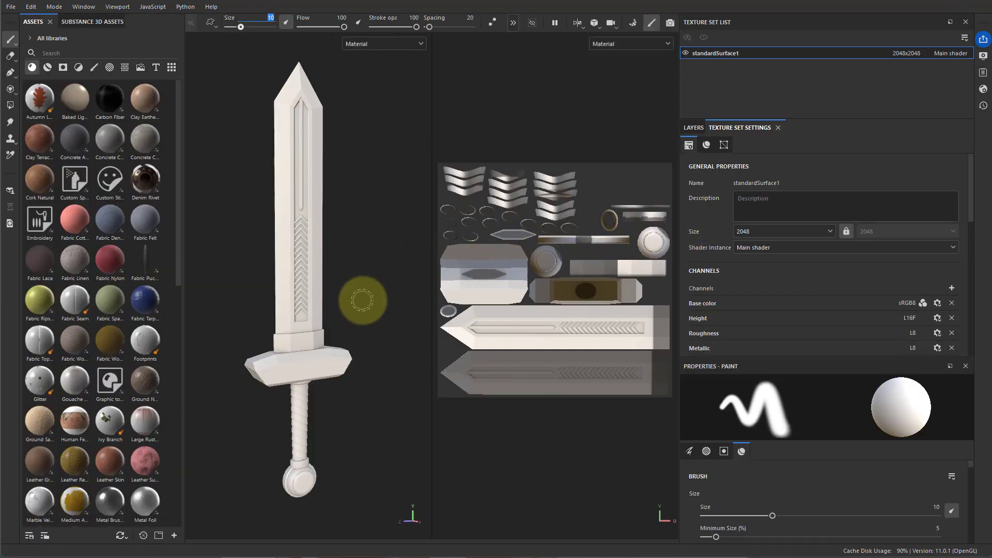
# - Examine the baked groove and chevron details on both sides of the blade under rotated environment lighting
pyautogui.scroll(5, 385, 310)
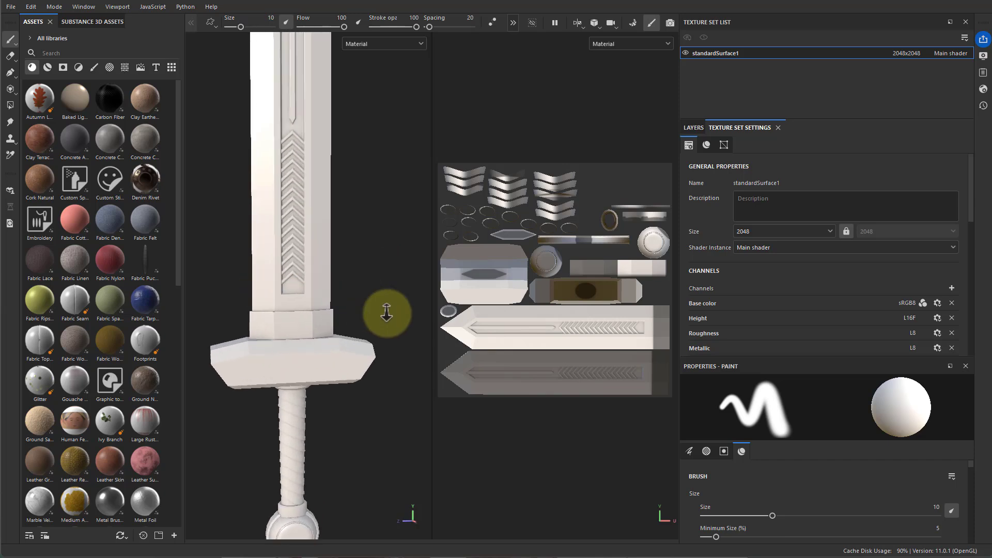
pyautogui.keyDown('alt'); pyautogui.moveTo(325, 208); pyautogui.dragTo(337, 452, button='middle'); pyautogui.keyUp('alt')
pyautogui.moveTo(323, 237)
pyautogui.keyDown('alt'); pyautogui.mouseDown(button='middle')
pyautogui.moveTo(325, 425)
pyautogui.moveTo(334, 287)
pyautogui.mouseUp(button='middle'); pyautogui.keyUp('alt')
pyautogui.moveTo(353, 297)
pyautogui.keyDown('shift'); pyautogui.mouseDown(button='right')
pyautogui.moveTo(257, 283)
pyautogui.moveTo(361, 288)
pyautogui.moveTo(352, 290)
pyautogui.mouseUp(button='right'); pyautogui.keyUp('shift')
pyautogui.moveTo(352, 290)
pyautogui.keyDown('alt'); pyautogui.mouseDown()
pyautogui.moveTo(327, 284)
pyautogui.moveTo(330, 317)
pyautogui.moveTo(310, 361)
pyautogui.moveTo(342, 267)
pyautogui.moveTo(336, 348)
pyautogui.moveTo(326, 355)
pyautogui.moveTo(333, 320)
pyautogui.moveTo(293, 389)
pyautogui.moveTo(405, 394)
pyautogui.moveTo(396, 380)
pyautogui.mouseUp(); pyautogui.keyUp('alt')
pyautogui.keyDown('alt'); pyautogui.moveTo(362, 196); pyautogui.dragTo(370, 343, button='middle'); pyautogui.keyUp('alt')
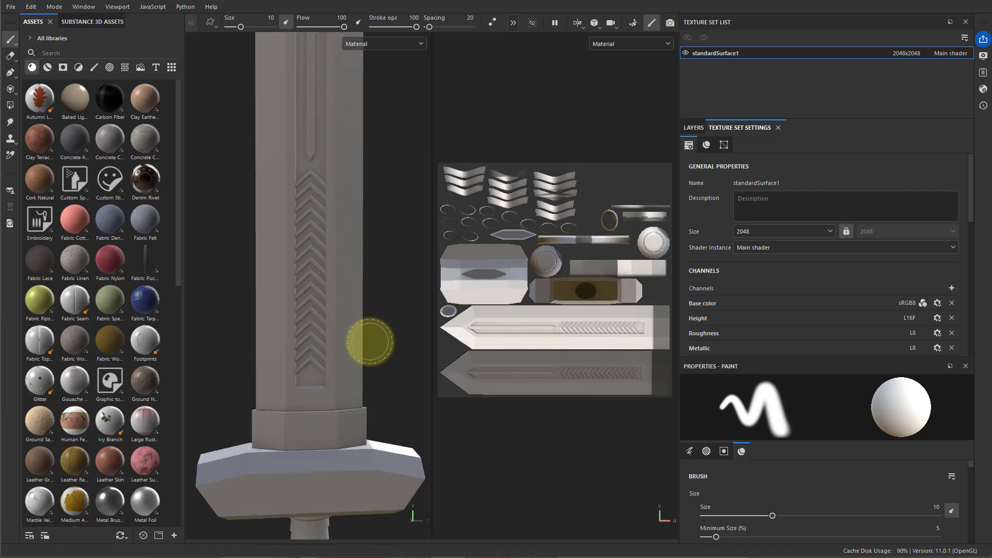
pyautogui.moveTo(370, 343)
pyautogui.keyDown('shift'); pyautogui.mouseDown(button='right')
pyautogui.moveTo(337, 341)
pyautogui.moveTo(368, 336)
pyautogui.mouseUp(button='right'); pyautogui.keyUp('shift')
pyautogui.keyDown('alt'); pyautogui.moveTo(351, 294); pyautogui.dragTo(353, 404, button='middle'); pyautogui.keyUp('alt')
pyautogui.keyDown('alt'); pyautogui.moveTo(341, 215); pyautogui.dragTo(343, 331, button='middle'); pyautogui.keyUp('alt')
pyautogui.keyDown('alt'); pyautogui.moveTo(331, 315); pyautogui.dragTo(363, 335); pyautogui.keyUp('alt')
pyautogui.keyDown('alt'); pyautogui.moveTo(400, 367); pyautogui.dragTo(363, 270, button='middle'); pyautogui.keyUp('alt')
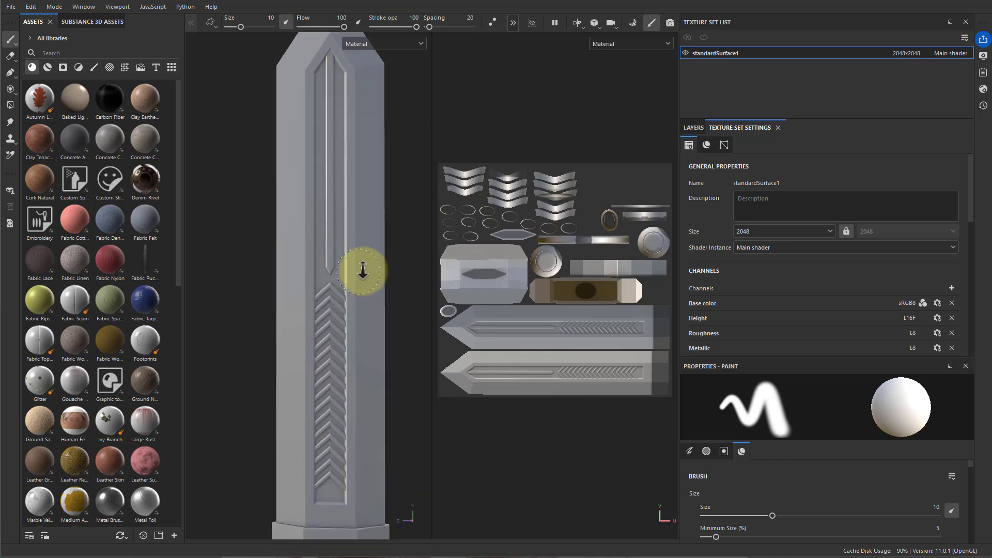
pyautogui.keyDown('alt'); pyautogui.moveTo(363, 270); pyautogui.dragTo(284, 245, button='right'); pyautogui.keyUp('alt')
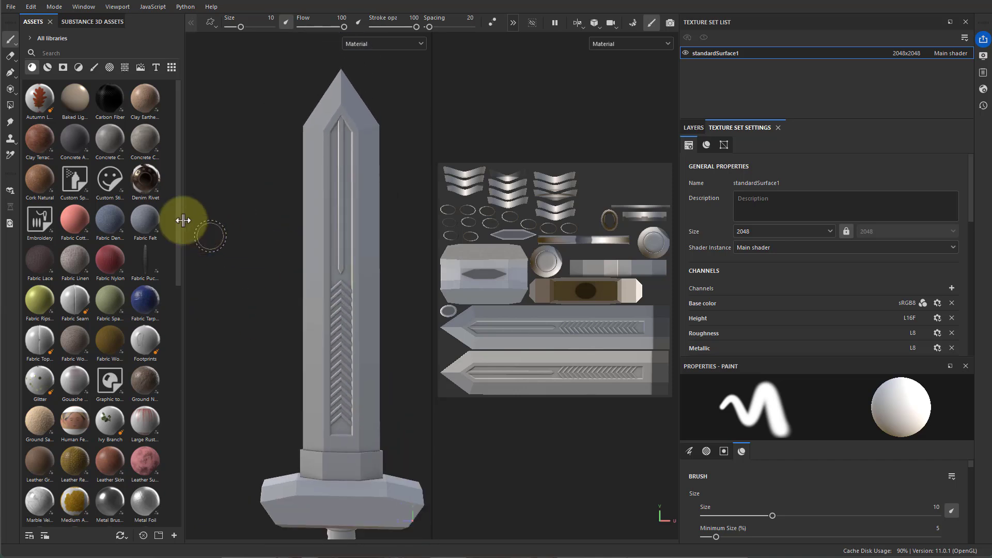
# - Show the low-poly wireframe with the Polygon Fill tool, compare the baked blade details against it, and return to the Paint tool
pyautogui.click(10, 106)
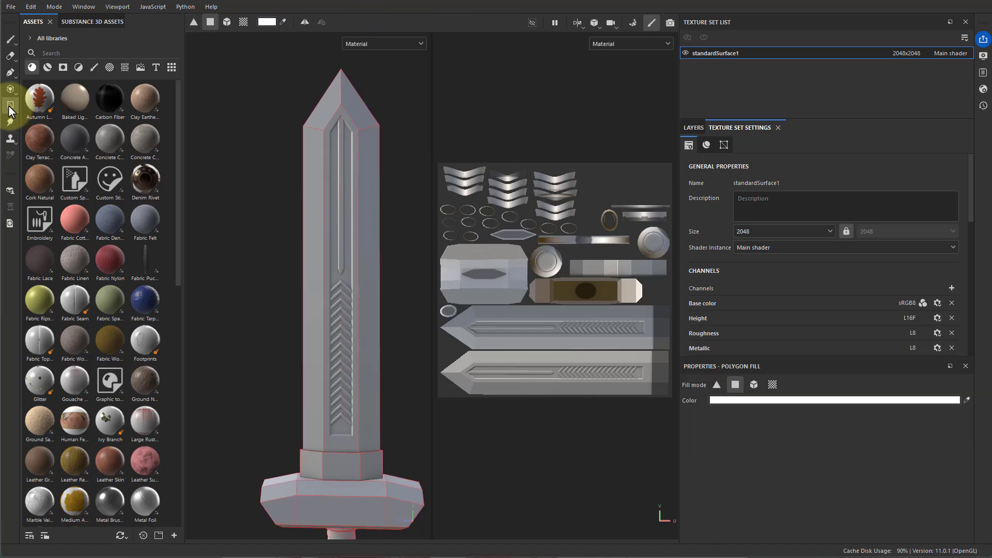
pyautogui.keyDown('alt'); pyautogui.moveTo(386, 259); pyautogui.dragTo(505, 246); pyautogui.keyUp('alt')
pyautogui.keyDown('alt'); pyautogui.moveTo(532, 244); pyautogui.dragTo(361, 249); pyautogui.keyUp('alt')
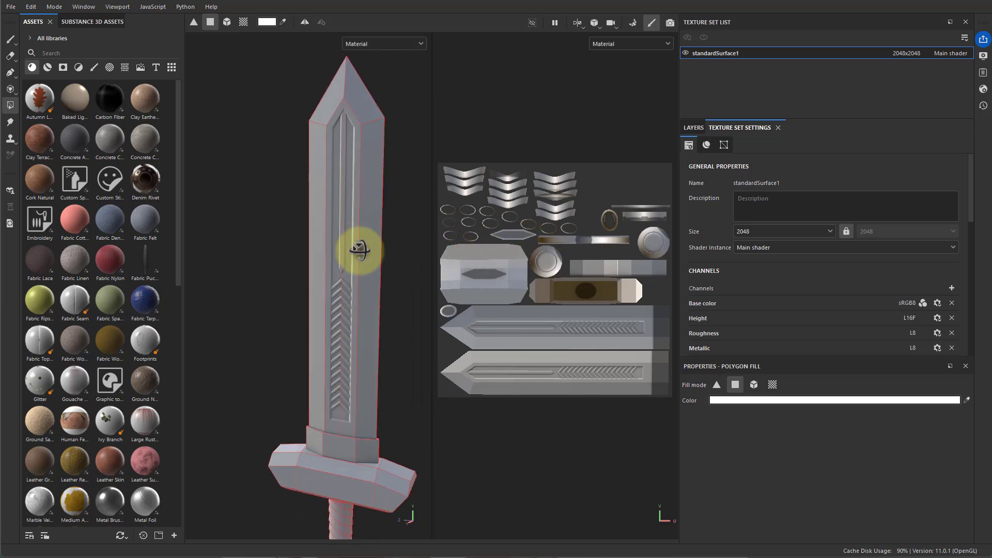
pyautogui.keyDown('shift'); pyautogui.moveTo(359, 258); pyautogui.dragTo(350, 264, button='right'); pyautogui.keyUp('shift')
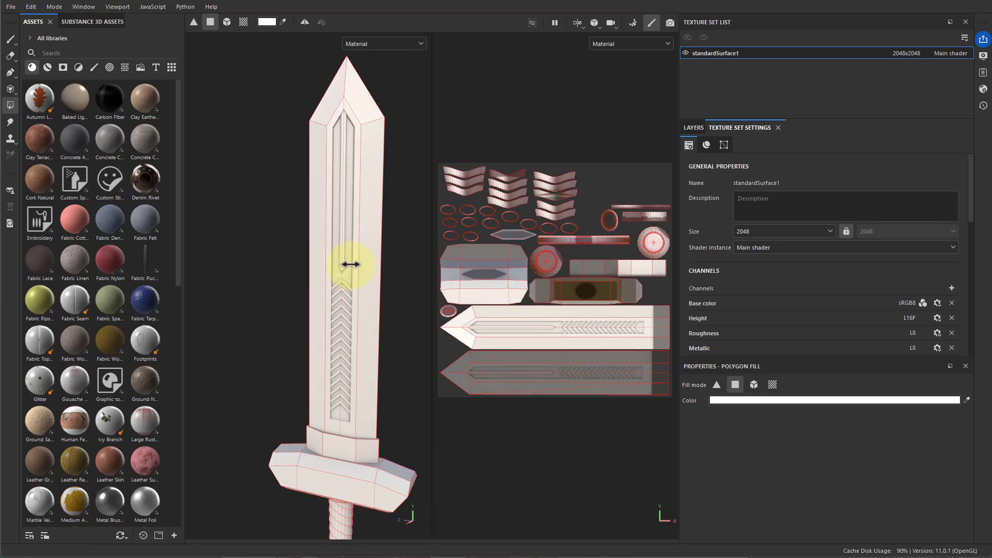
pyautogui.keyDown('alt'); pyautogui.moveTo(352, 291); pyautogui.dragTo(336, 260, button='middle'); pyautogui.keyUp('alt')
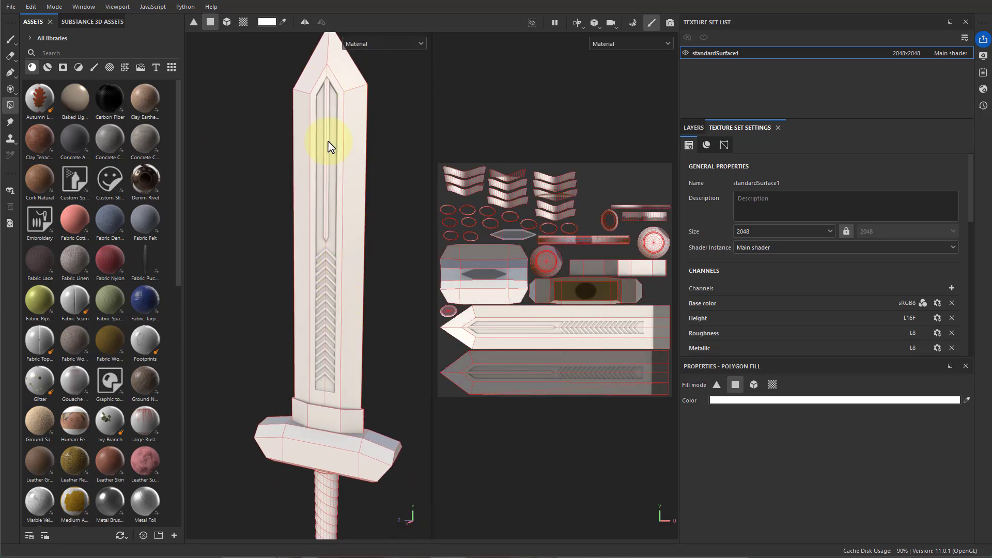
pyautogui.keyDown('alt'); pyautogui.moveTo(344, 443); pyautogui.dragTo(357, 353, button='middle'); pyautogui.keyUp('alt')
pyautogui.keyDown('alt'); pyautogui.moveTo(356, 353); pyautogui.dragTo(414, 348, button='right'); pyautogui.keyUp('alt')
pyautogui.keyDown('alt'); pyautogui.moveTo(343, 299); pyautogui.dragTo(331, 449, button='middle'); pyautogui.keyUp('alt')
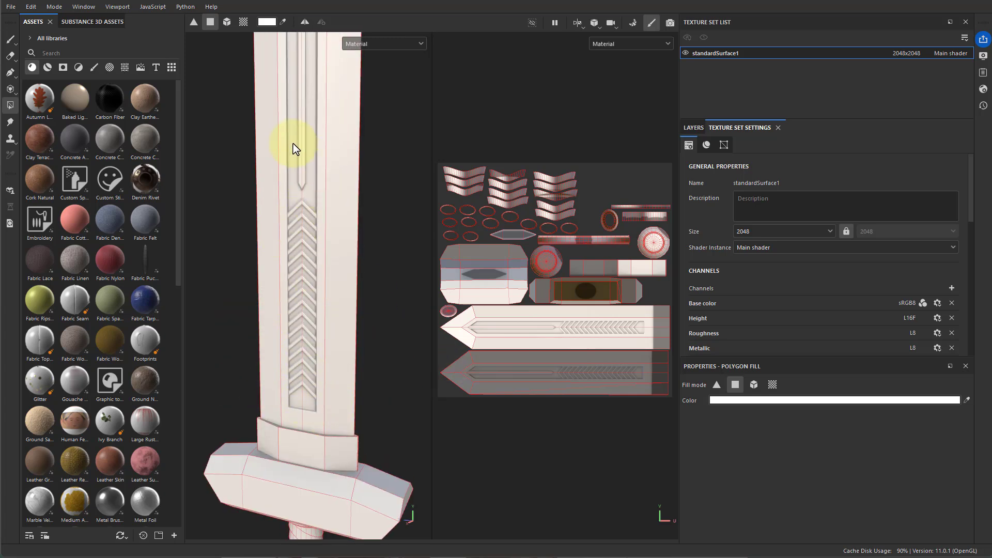
pyautogui.keyDown('alt'); pyautogui.moveTo(354, 173); pyautogui.dragTo(343, 266, button='middle'); pyautogui.keyUp('alt')
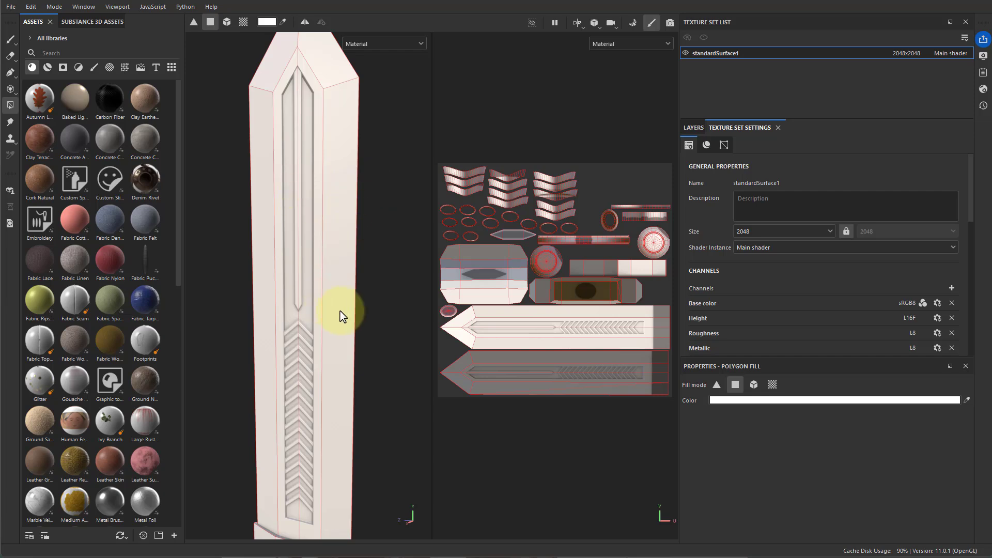
pyautogui.keyDown('shift'); pyautogui.moveTo(339, 314); pyautogui.dragTo(307, 330, button='right'); pyautogui.keyUp('shift')
pyautogui.keyDown('alt'); pyautogui.moveTo(323, 356); pyautogui.dragTo(336, 361); pyautogui.keyUp('alt')
pyautogui.keyDown('alt'); pyautogui.moveTo(336, 362); pyautogui.dragTo(345, 297, button='middle'); pyautogui.keyUp('alt')
pyautogui.keyDown('alt'); pyautogui.moveTo(346, 323); pyautogui.dragTo(353, 357, button='right'); pyautogui.keyUp('alt')
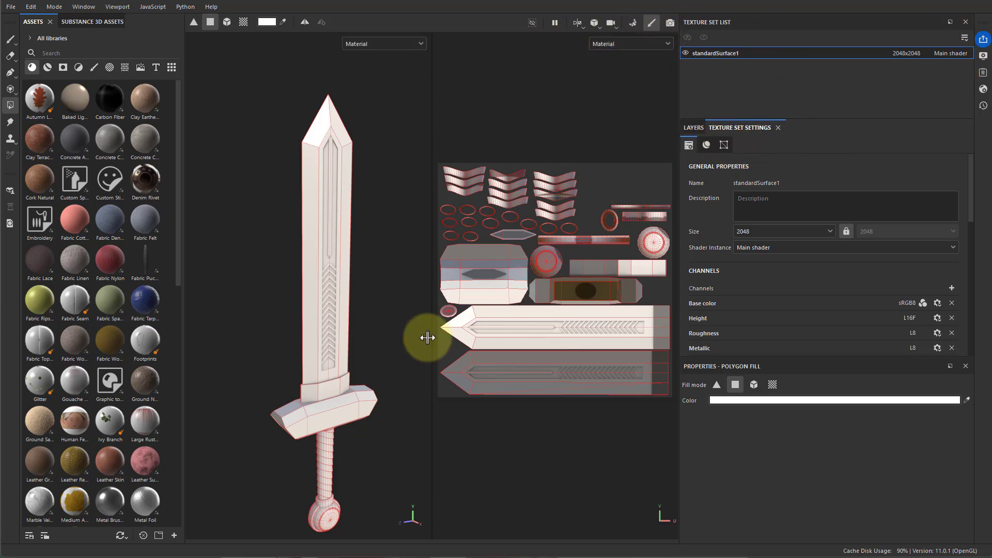
pyautogui.click(11, 41)
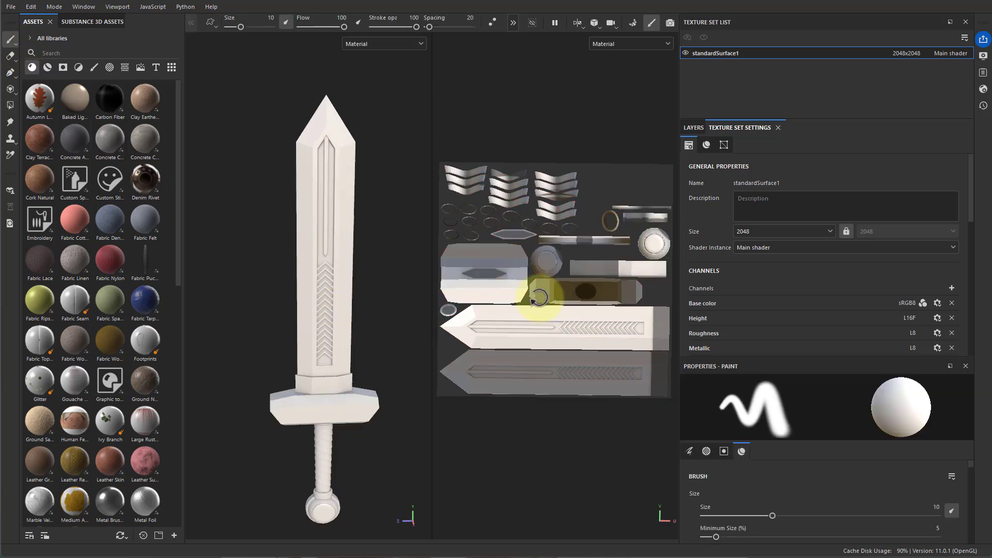
# - Bring up the layer stack and set the viewport's environment map to Studio Tomoco
pyautogui.click(694, 128)
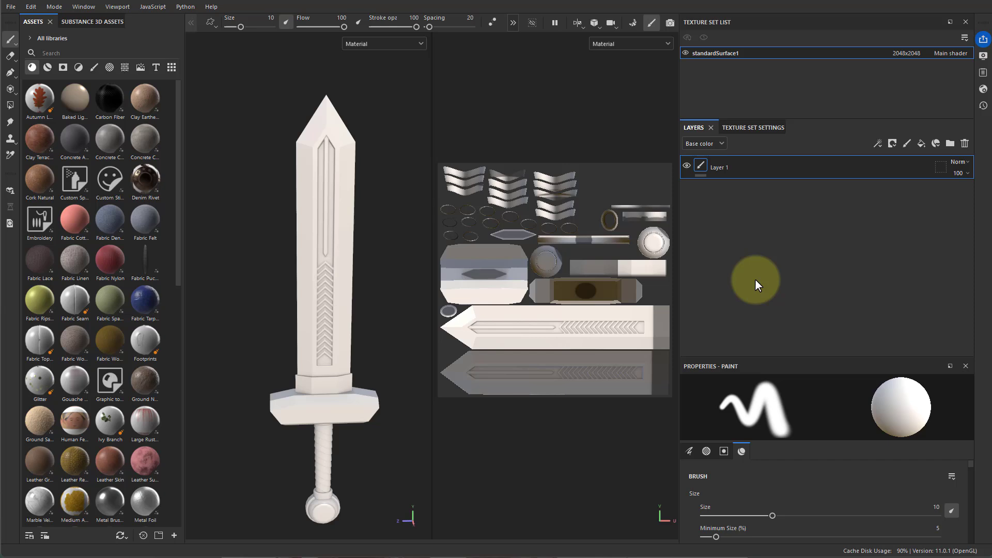
pyautogui.click(984, 58)
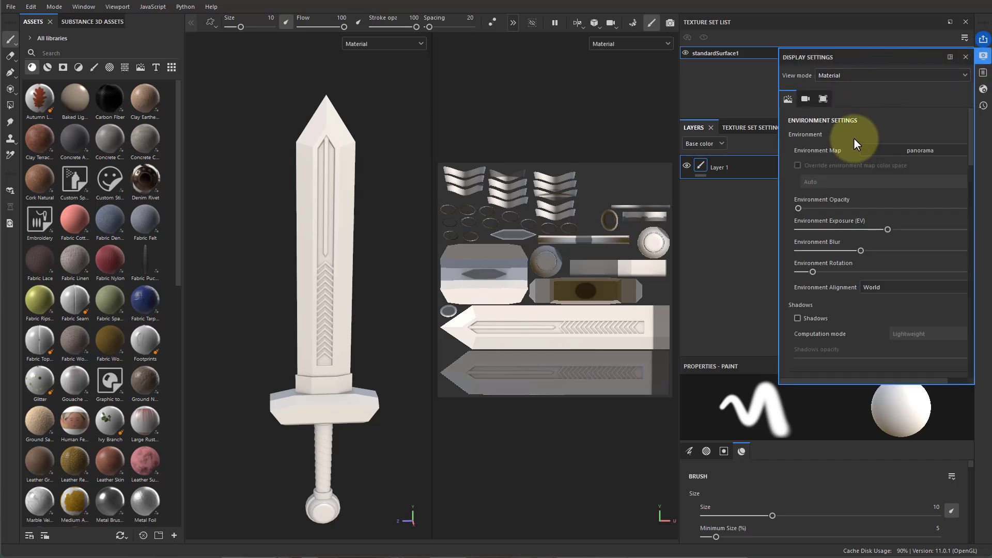
pyautogui.click(894, 150)
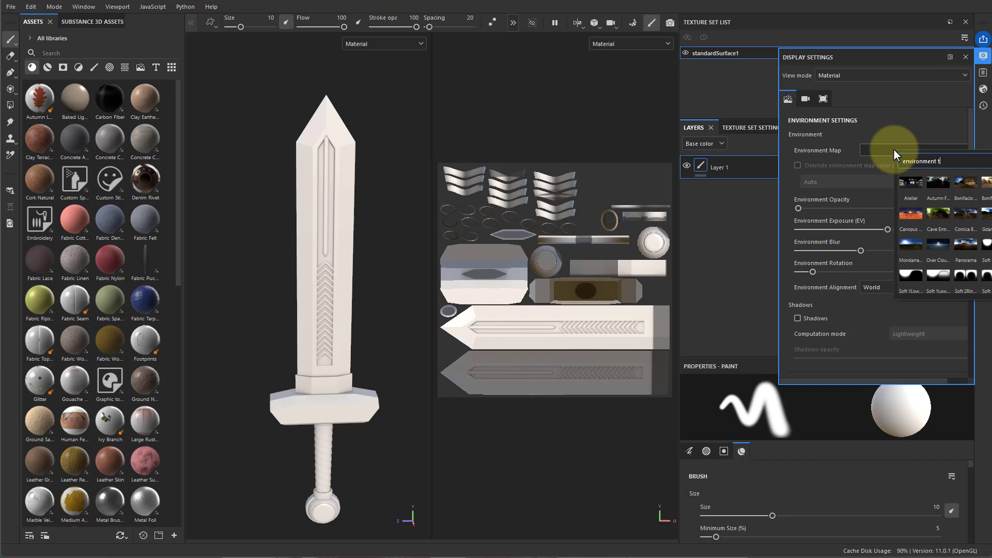
pyautogui.write('tom')
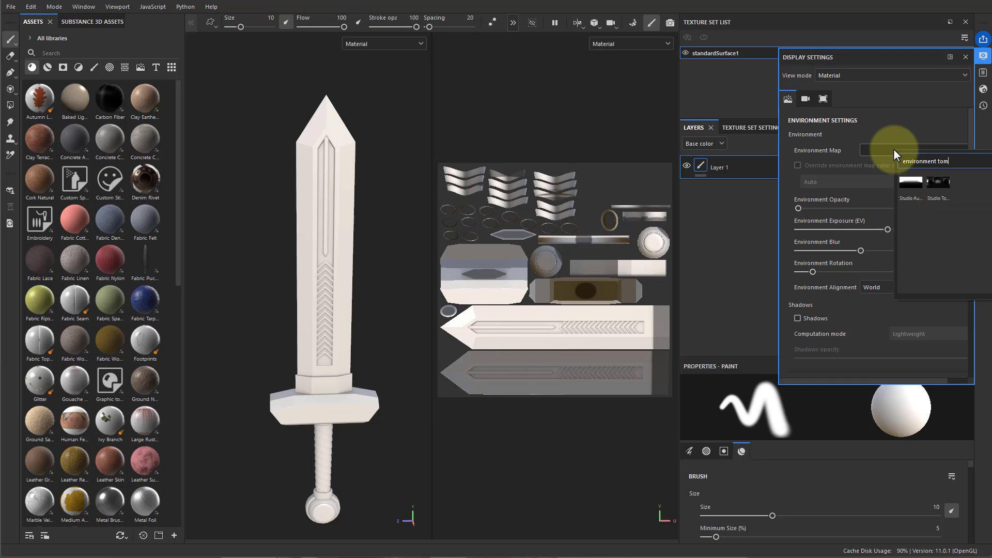
pyautogui.click(941, 182)
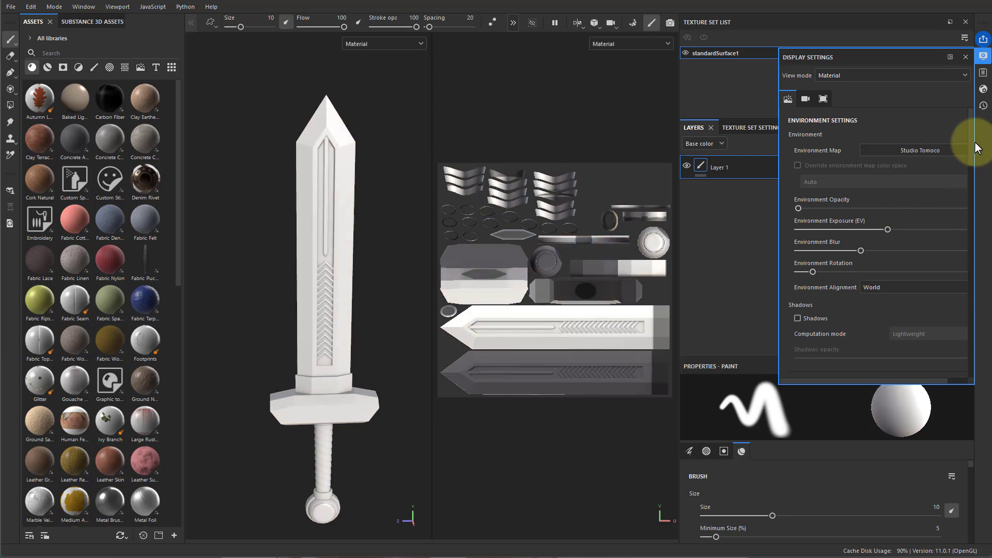
# - Activate post effects in the camera settings and widen the display settings window to show the individual effect switches
pyautogui.scroll(-5, 972, 144)
pyautogui.scroll(-6, 967, 183)
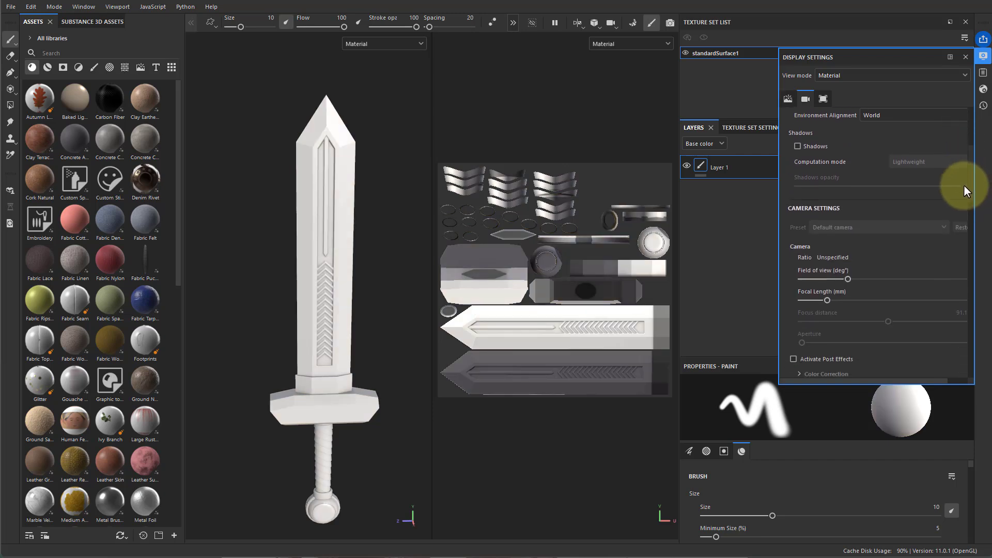
pyautogui.scroll(-1, 962, 221)
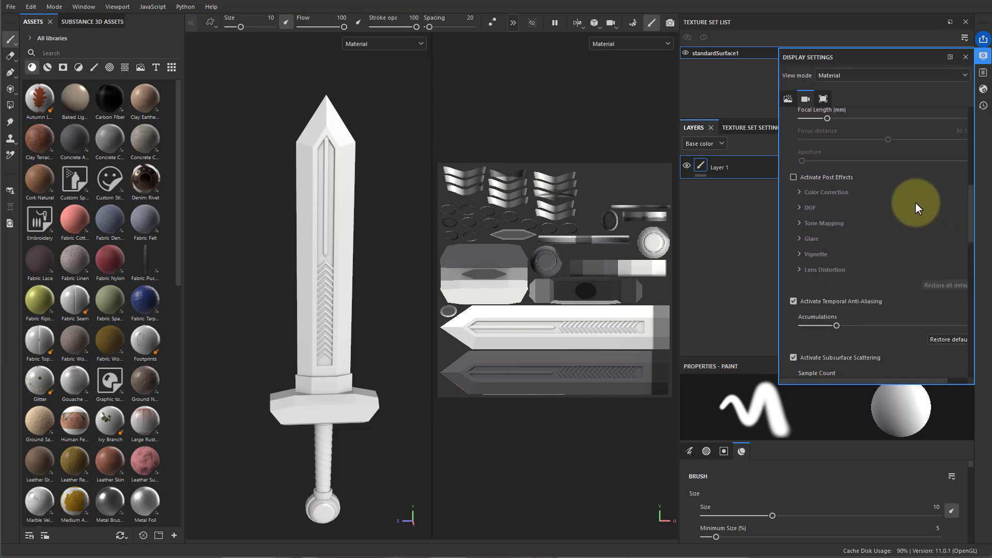
pyautogui.click(793, 177)
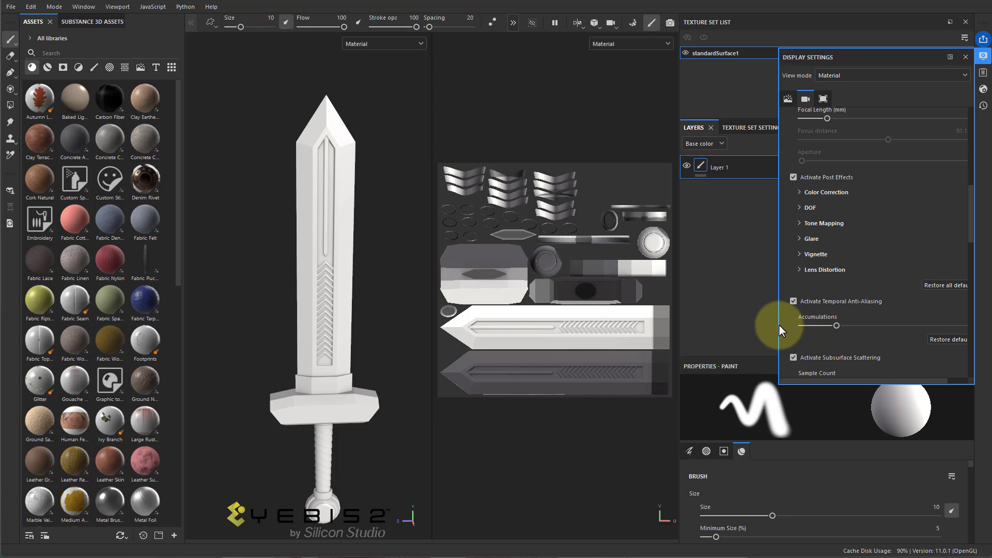
pyautogui.moveTo(779, 331); pyautogui.dragTo(659, 327)
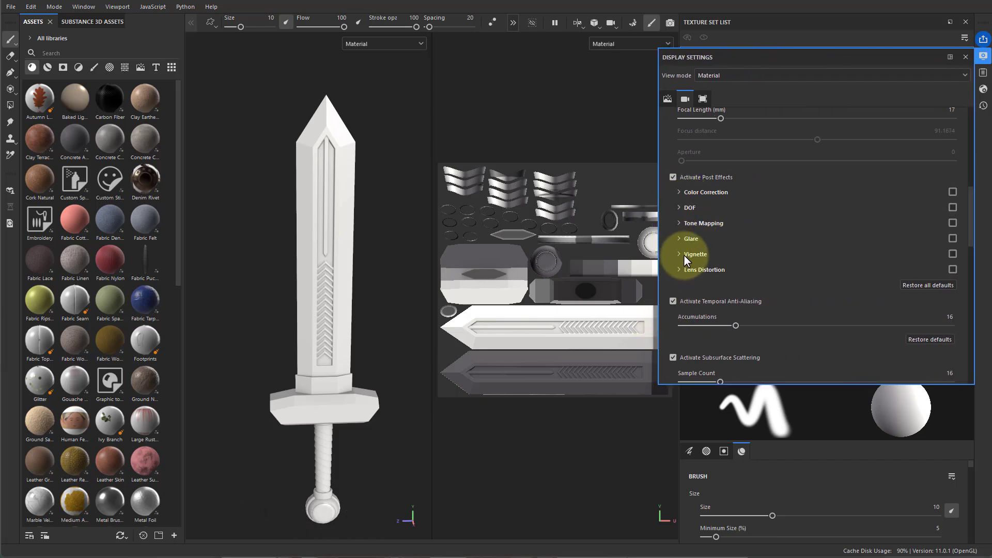
# - Enable tone mapping in the post effects and set its function to Sensitometric
pyautogui.click(680, 193)
pyautogui.click(679, 193)
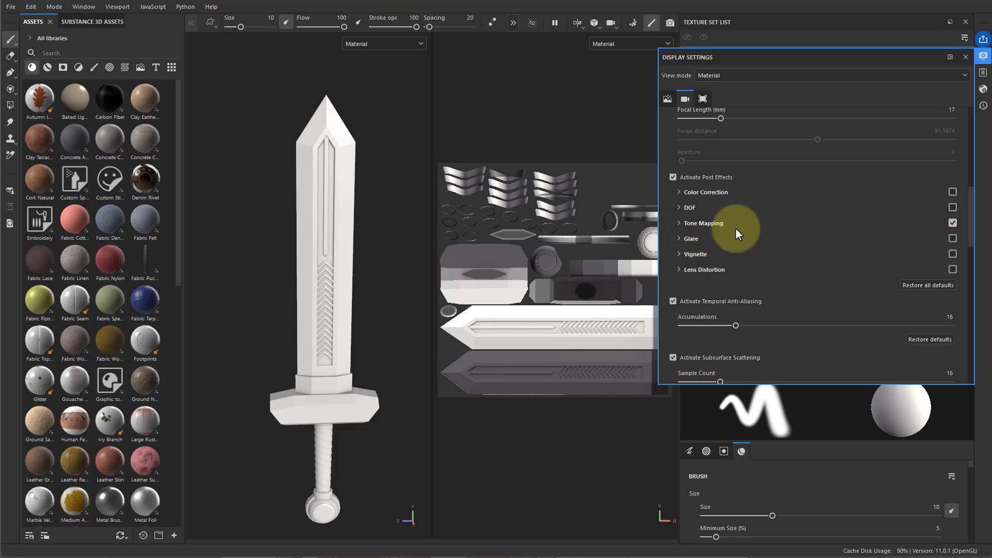
pyautogui.click(679, 224)
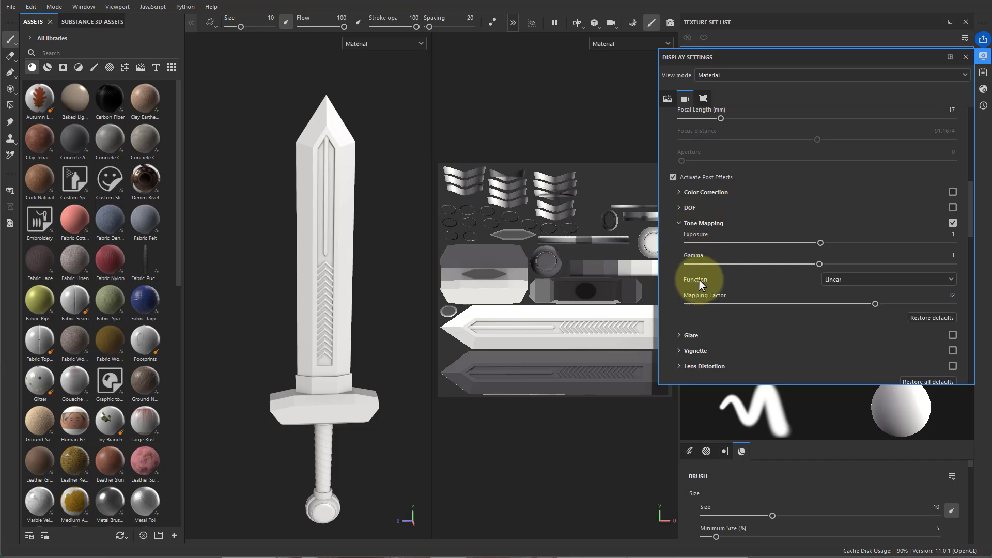
pyautogui.click(884, 280)
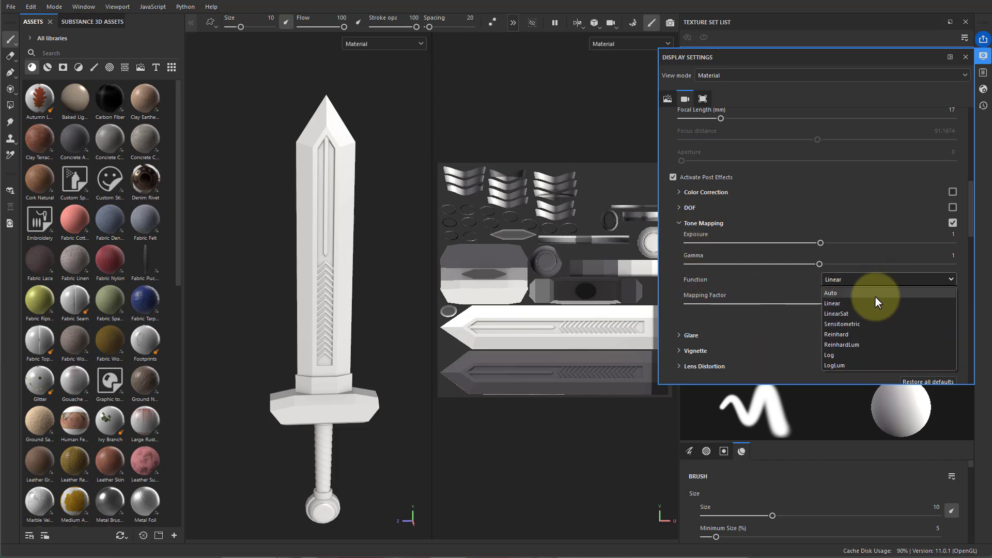
pyautogui.click(864, 323)
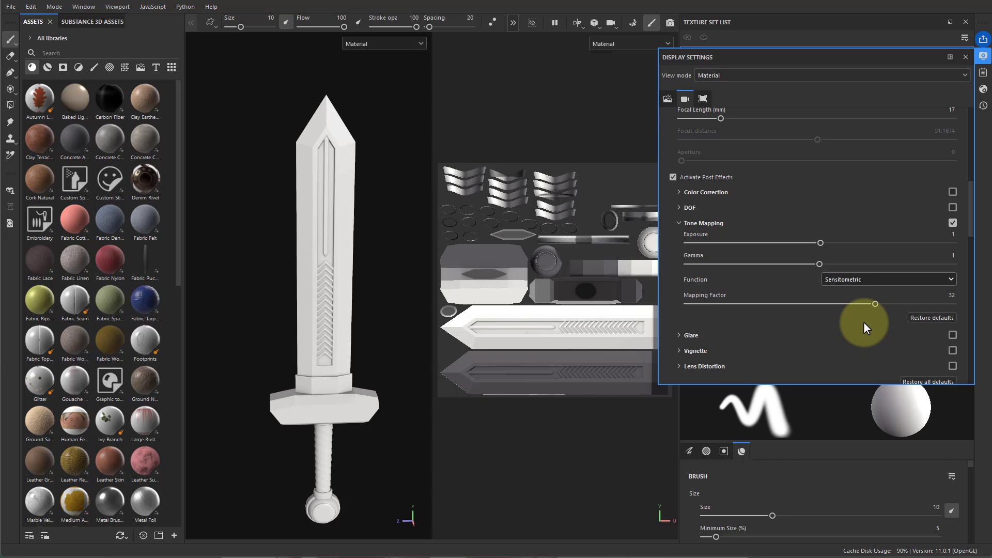
pyautogui.click(677, 223)
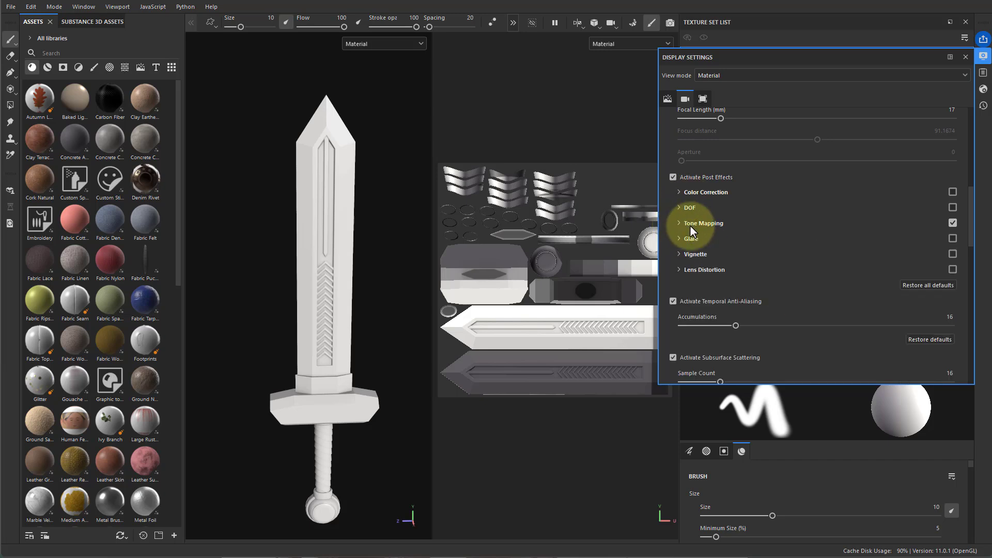
# - Activate the camera's color profile, assign the sRGBf profile to it, and close the display settings
pyautogui.scroll(-3, 790, 307)
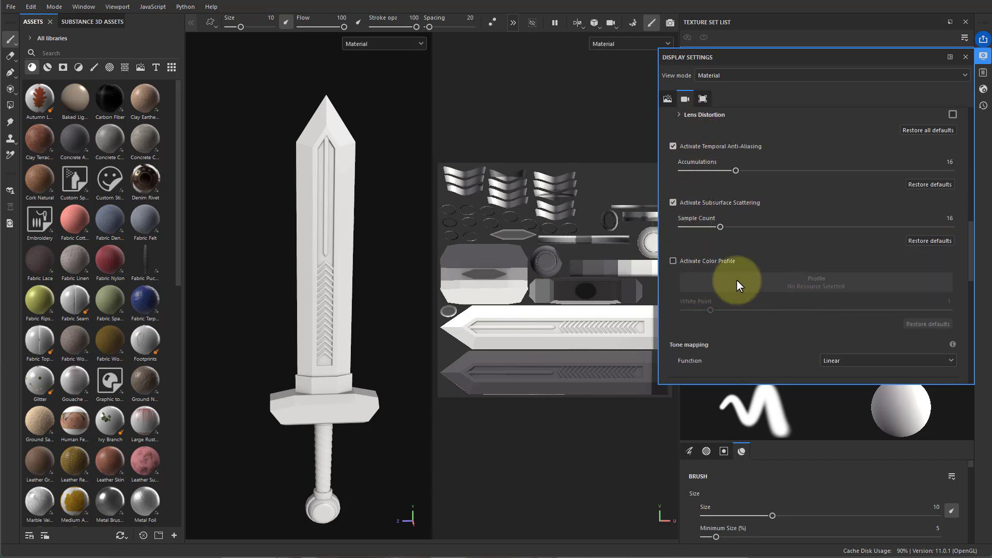
pyautogui.click(673, 261)
pyautogui.click(818, 283)
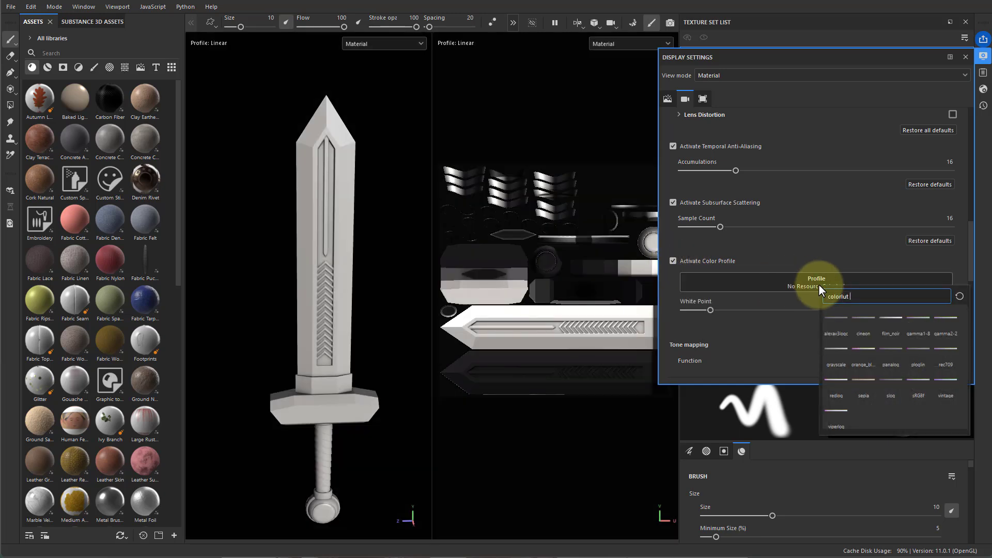
pyautogui.click(919, 394)
pyautogui.scroll(-5, 814, 283)
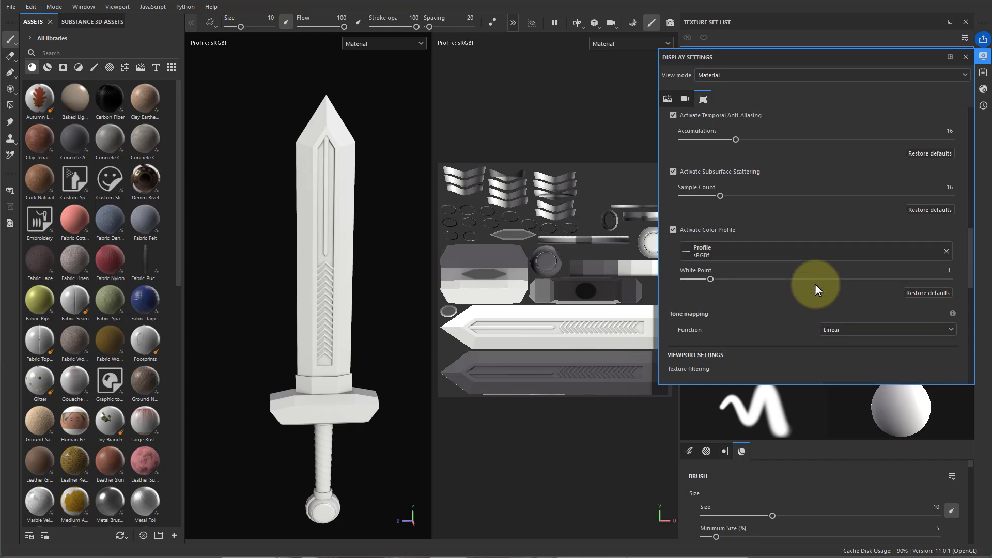
pyautogui.scroll(-10, 773, 259)
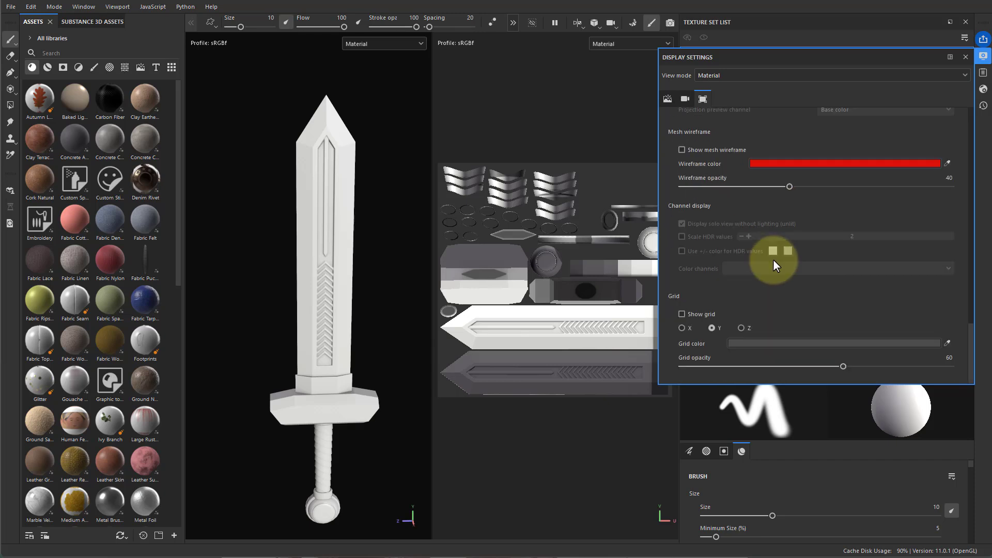
pyautogui.scroll(7, 773, 259)
pyautogui.click(963, 57)
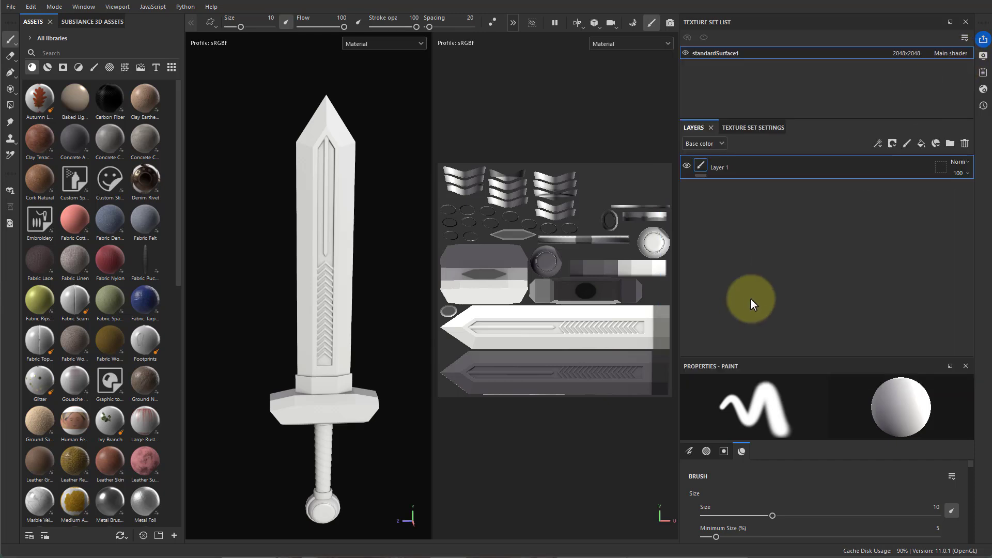
# - Add a fill layer named CurvOverlay to the layer stack and delete the empty paint layer Layer 1
pyautogui.click(920, 144)
pyautogui.doubleClick(719, 167)
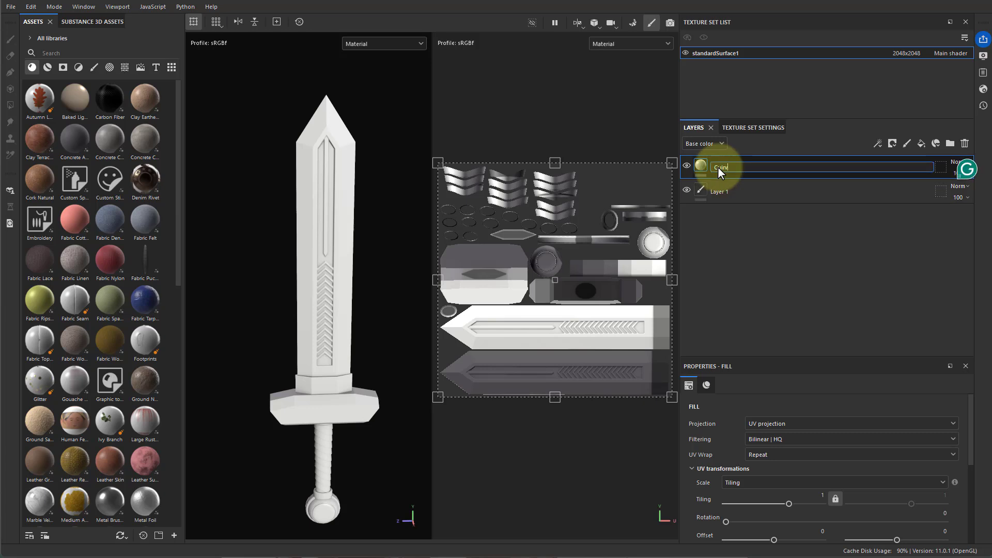
pyautogui.write('Cuirv')
pyautogui.press('BackSpace')
pyautogui.press('BackSpace')
pyautogui.press('BackSpace')
pyautogui.write('r')
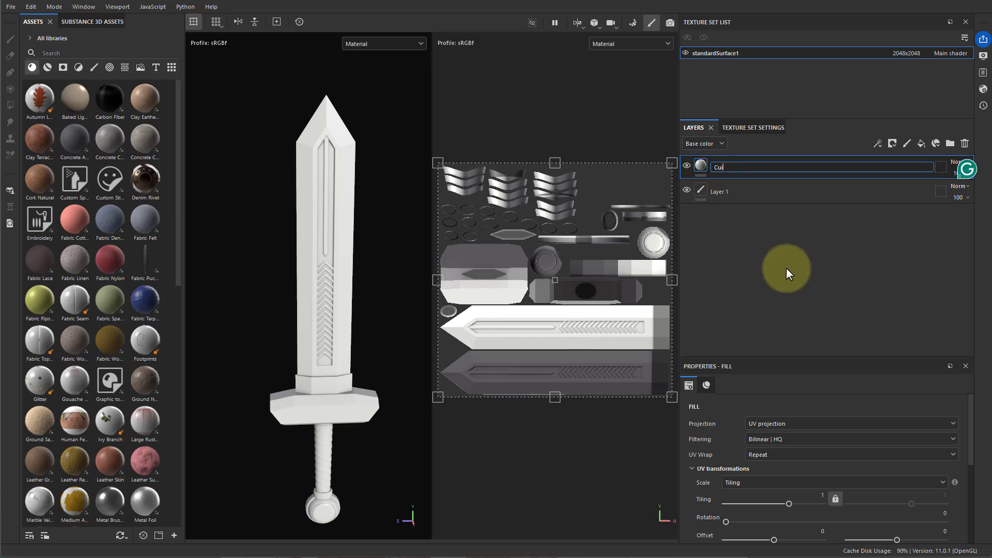
pyautogui.write('vOverlay')
pyautogui.press('Return')
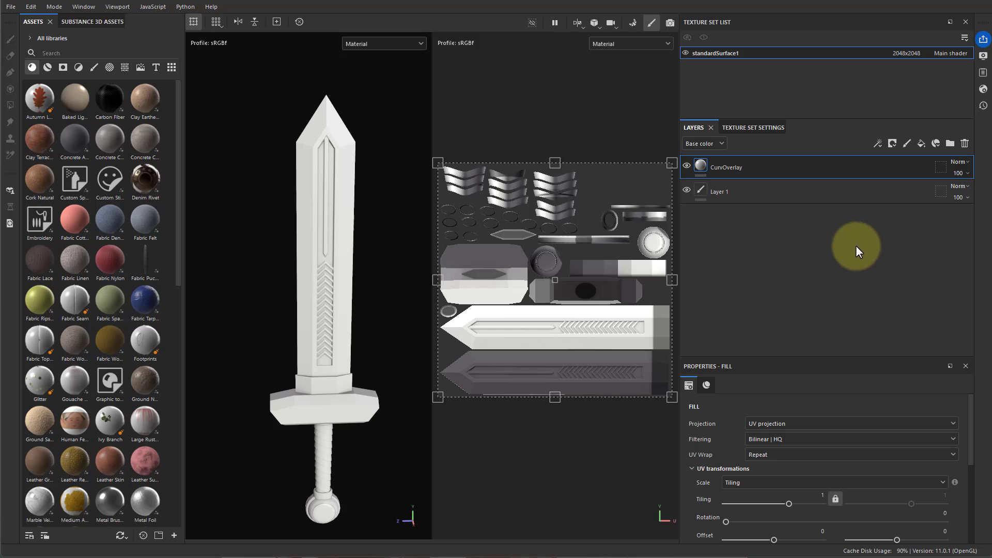
pyautogui.click(777, 194)
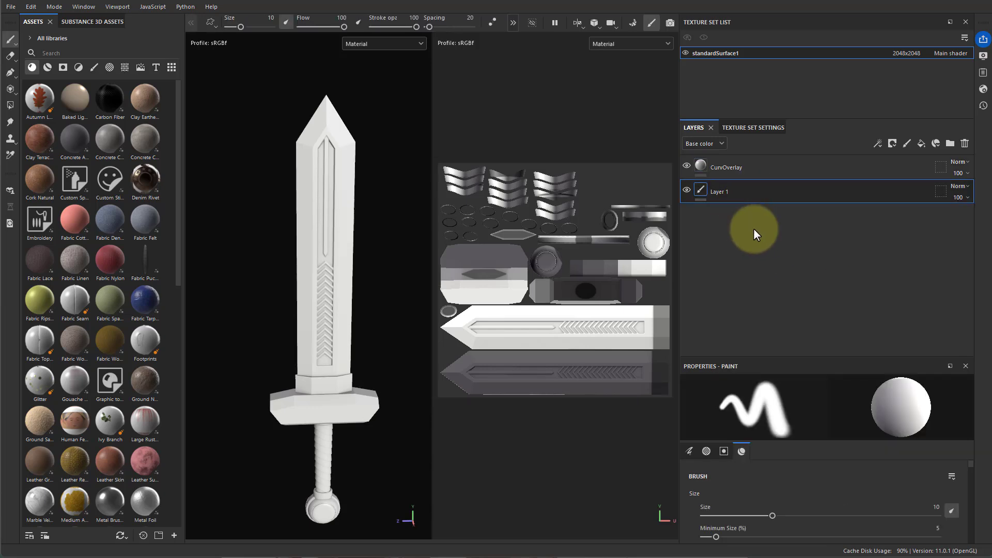
pyautogui.press('Delete')
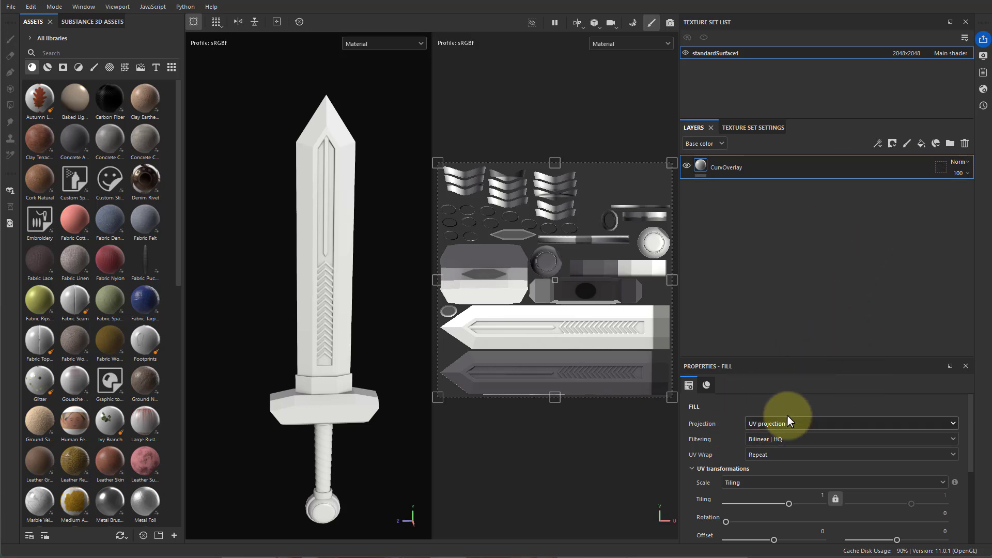
# - Search the resources for "curvat" and assign the mesh's baked curvature map to the CurvOverlay fill's base color
pyautogui.moveTo(971, 429); pyautogui.dragTo(966, 515)
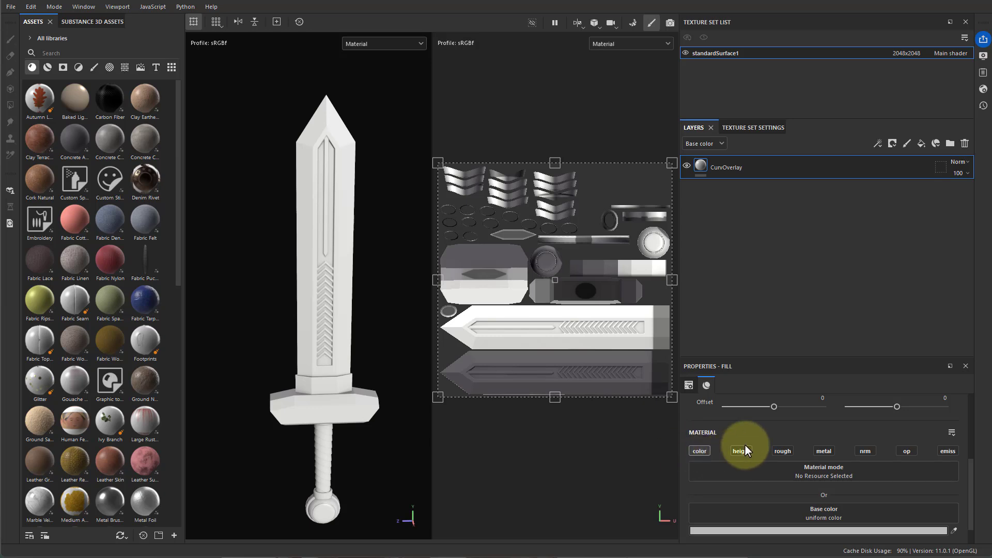
pyautogui.scroll(-1, 745, 445)
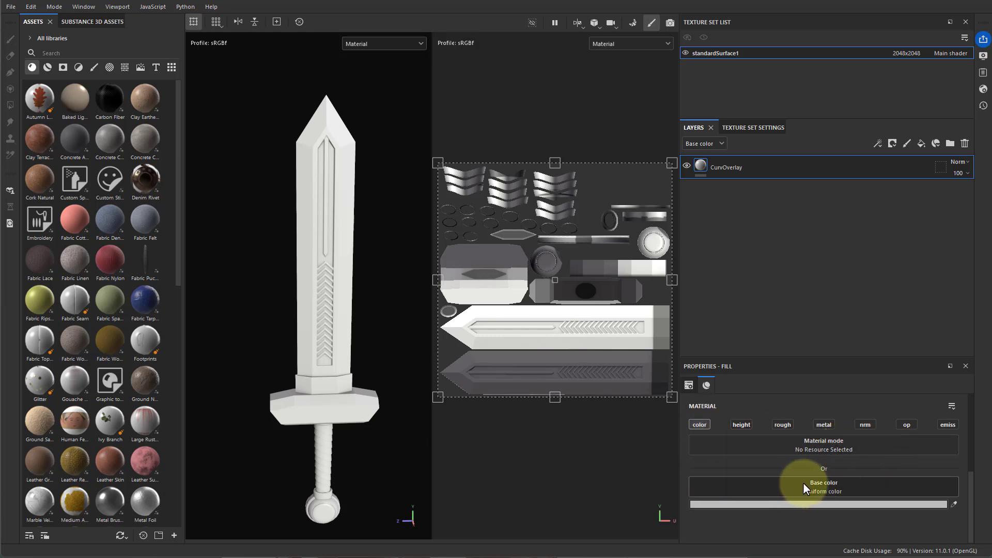
pyautogui.click(845, 488)
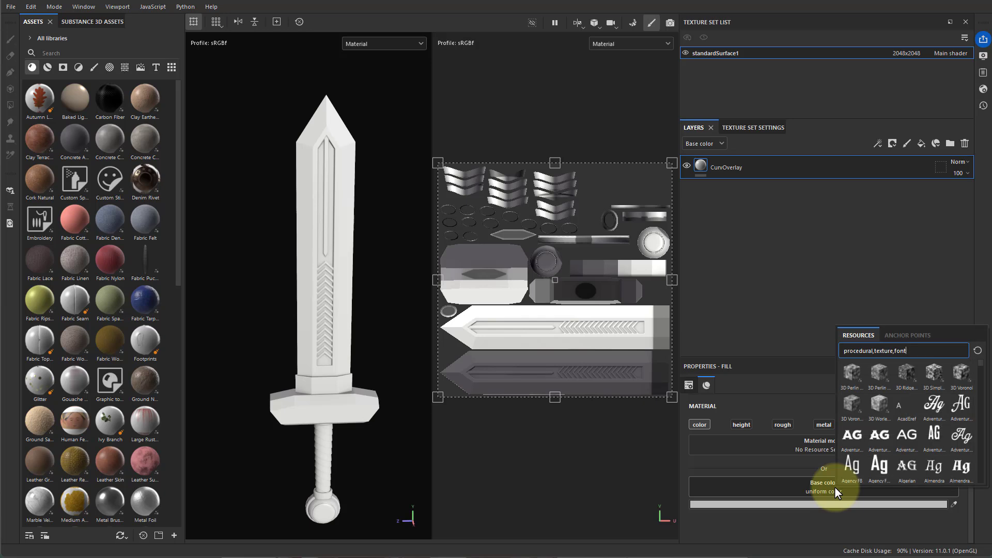
pyautogui.press('BackSpace')
pyautogui.press('BackSpace')
pyautogui.press('BackSpace')
pyautogui.press('BackSpace')
pyautogui.press('BackSpace')
pyautogui.press('BackSpace')
pyautogui.press('BackSpace')
pyautogui.press('BackSpace')
pyautogui.press('BackSpace')
pyautogui.press('BackSpace')
pyautogui.press('BackSpace')
pyautogui.press('BackSpace')
pyautogui.press('BackSpace')
pyautogui.press('BackSpace')
pyautogui.press('BackSpace')
pyautogui.press('BackSpace')
pyautogui.press('BackSpace')
pyautogui.press('BackSpace')
pyautogui.press('BackSpace')
pyautogui.press('BackSpace')
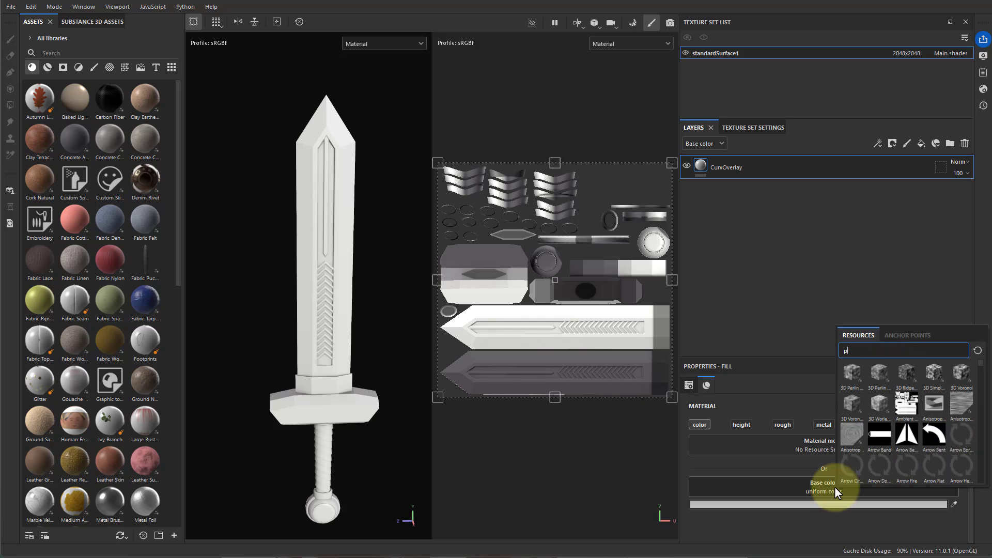
pyautogui.press('BackSpace')
pyautogui.write('curvat')
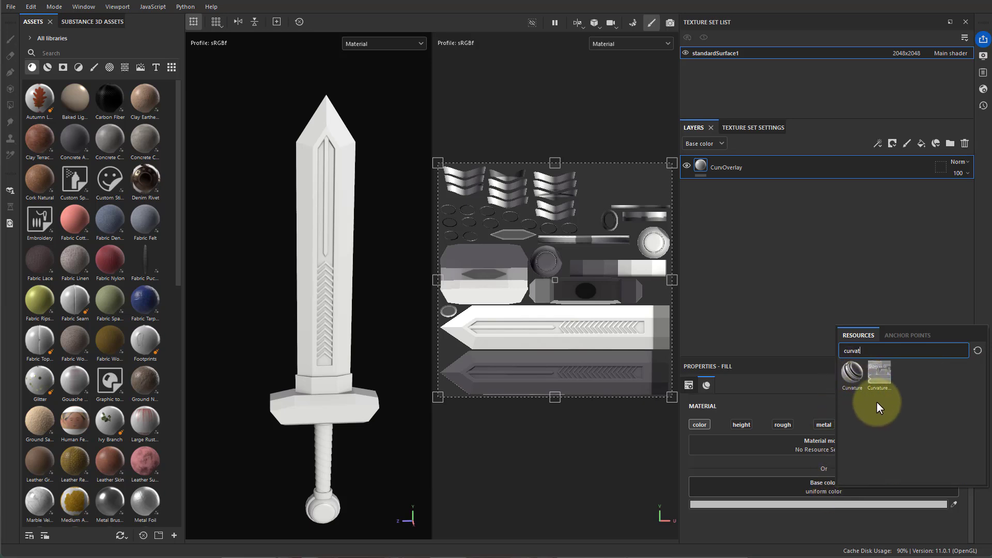
pyautogui.moveTo(877, 379)
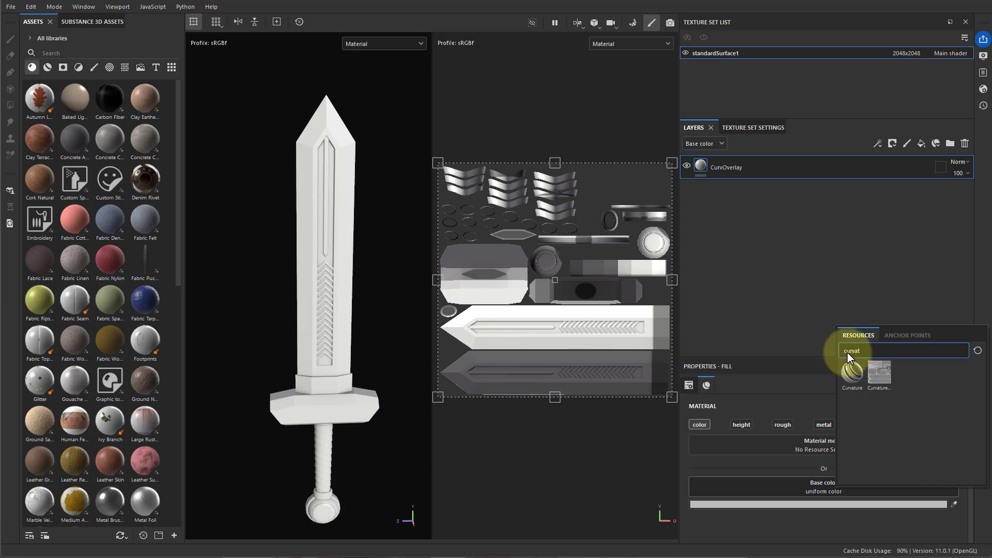
pyautogui.click(877, 374)
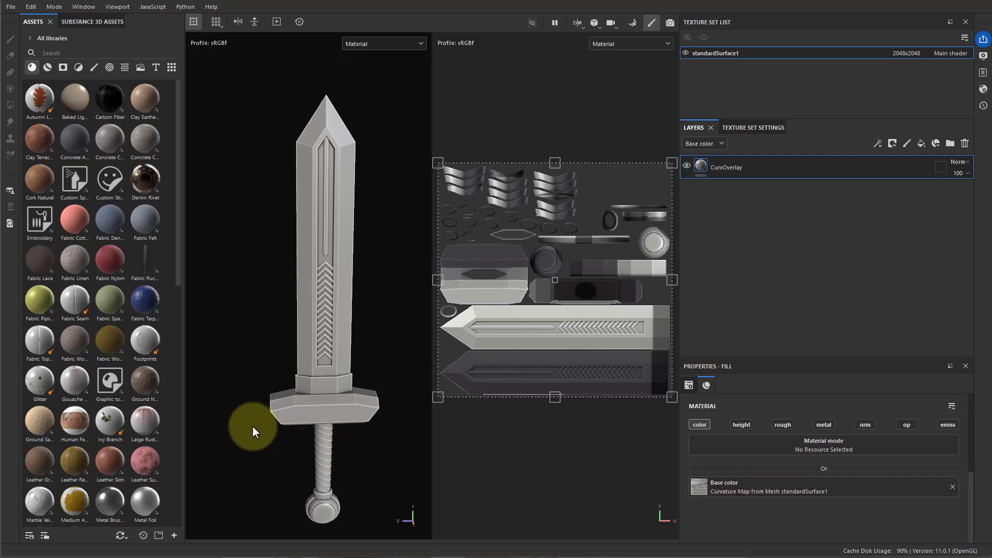
# - Examine the curvature shading on the sword's blade, guard and grip from several angles and distances
pyautogui.keyDown('alt'); pyautogui.moveTo(231, 401); pyautogui.dragTo(249, 391); pyautogui.keyUp('alt')
pyautogui.keyDown('alt'); pyautogui.moveTo(277, 388); pyautogui.dragTo(576, 447, button='right'); pyautogui.keyUp('alt')
pyautogui.moveTo(325, 382)
pyautogui.keyDown('shift'); pyautogui.mouseDown(button='right')
pyautogui.moveTo(343, 370)
pyautogui.moveTo(326, 361)
pyautogui.moveTo(343, 365)
pyautogui.moveTo(294, 372)
pyautogui.moveTo(335, 388)
pyautogui.mouseUp(button='right'); pyautogui.keyUp('shift')
pyautogui.keyDown('alt'); pyautogui.moveTo(346, 419); pyautogui.dragTo(368, 434); pyautogui.keyUp('alt')
pyautogui.keyDown('alt'); pyautogui.moveTo(362, 444); pyautogui.dragTo(324, 262, button='middle'); pyautogui.keyUp('alt')
pyautogui.keyDown('alt'); pyautogui.moveTo(365, 390); pyautogui.dragTo(407, 427, button='right'); pyautogui.keyUp('alt')
pyautogui.keyDown('alt'); pyautogui.moveTo(361, 443); pyautogui.dragTo(350, 416); pyautogui.keyUp('alt')
pyautogui.keyDown('alt'); pyautogui.moveTo(339, 294); pyautogui.dragTo(343, 427, button='middle'); pyautogui.keyUp('alt')
pyautogui.keyDown('alt'); pyautogui.moveTo(345, 247); pyautogui.dragTo(358, 389, button='middle'); pyautogui.keyUp('alt')
pyautogui.keyDown('alt'); pyautogui.moveTo(356, 385); pyautogui.dragTo(387, 277, button='right'); pyautogui.keyUp('alt')
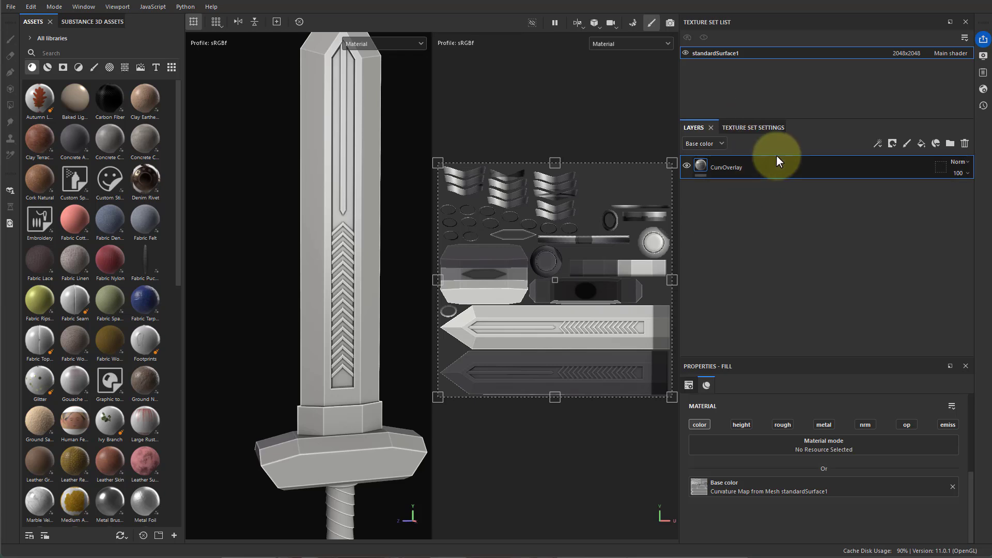
# - Switch the viewport to 3D only and frame the blade and guard from the front
pyautogui.click(580, 25)
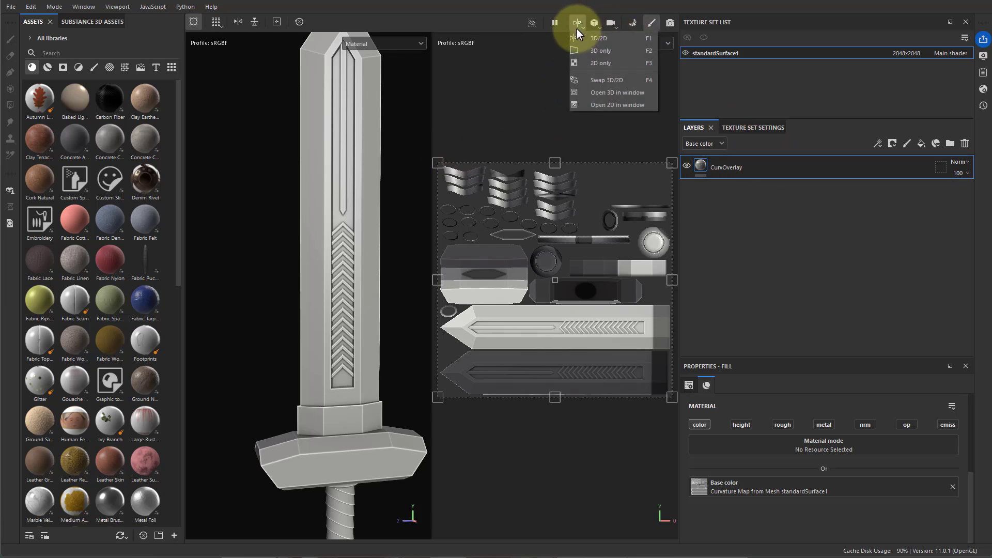
pyautogui.click(597, 50)
pyautogui.keyDown('alt'); pyautogui.moveTo(561, 261); pyautogui.dragTo(473, 238); pyautogui.keyUp('alt')
pyautogui.keyDown('alt'); pyautogui.moveTo(474, 238); pyautogui.dragTo(525, 250, button='right'); pyautogui.keyUp('alt')
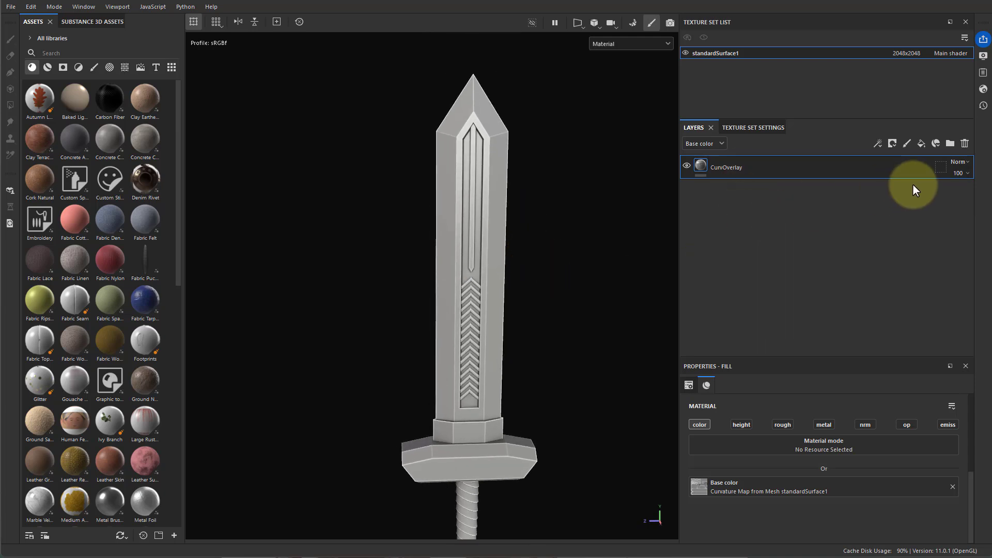
# - Set the CurvOverlay layer's blend mode to Overlay and its opacity to 60
pyautogui.click(962, 161)
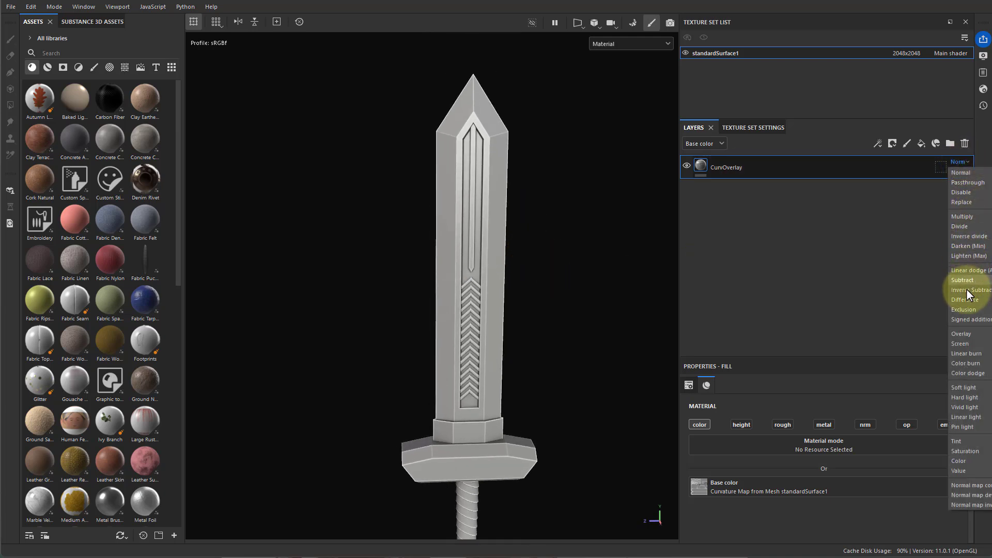
pyautogui.click(964, 333)
pyautogui.click(961, 173)
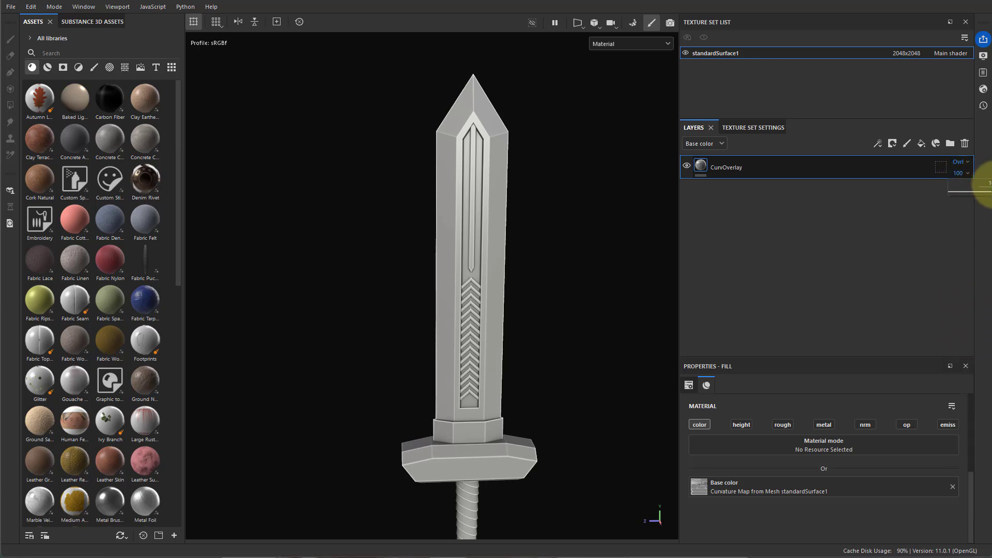
pyautogui.moveTo(988, 191); pyautogui.dragTo(977, 191)
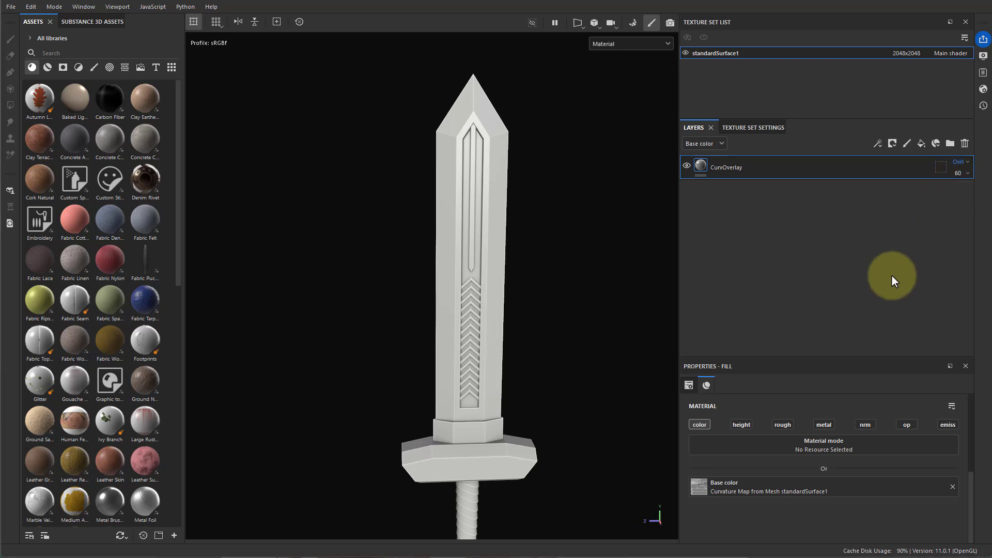
pyautogui.keyDown('alt'); pyautogui.moveTo(504, 325); pyautogui.dragTo(504, 253); pyautogui.keyUp('alt')
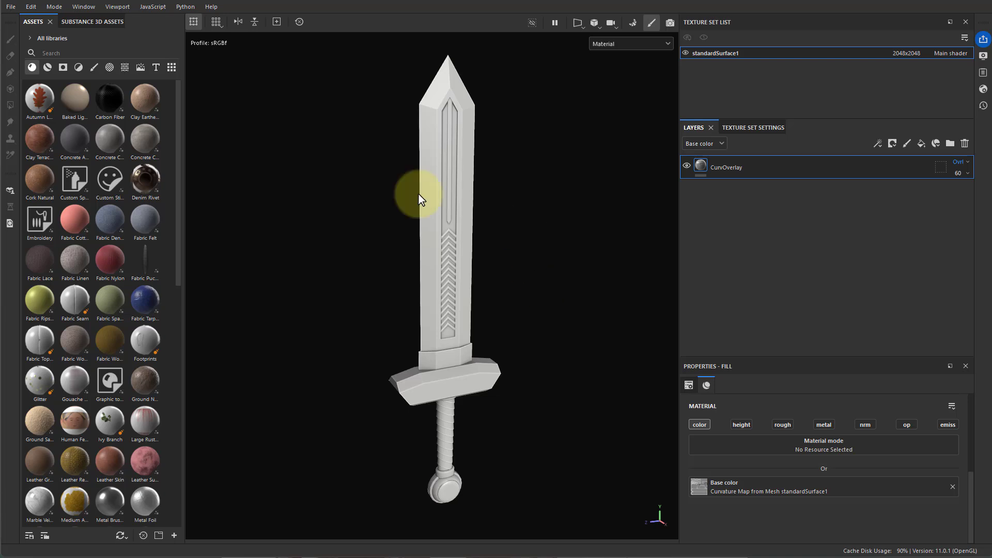
# - Save the project as Sword_v01 in the data folder of the Maya sword project
pyautogui.click(11, 6)
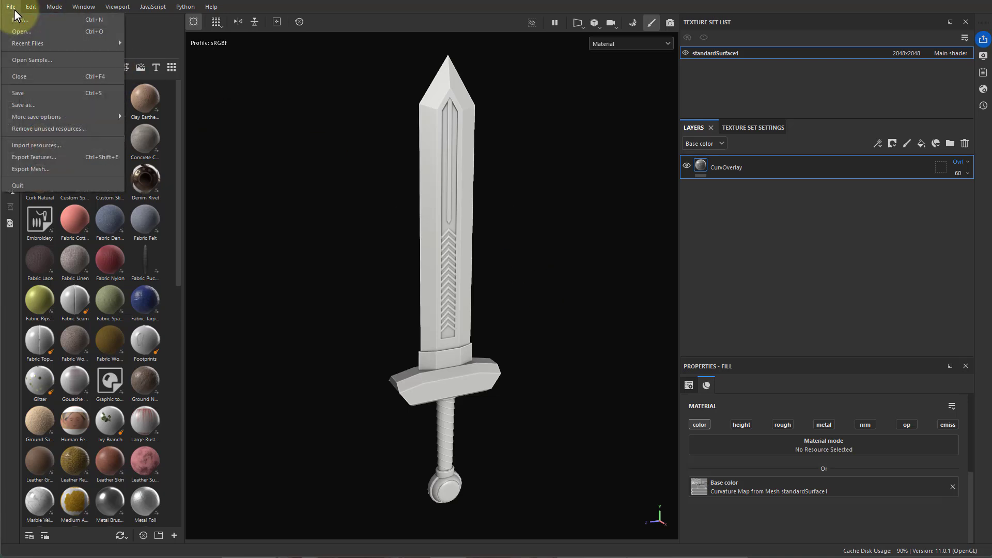
pyautogui.click(106, 115)
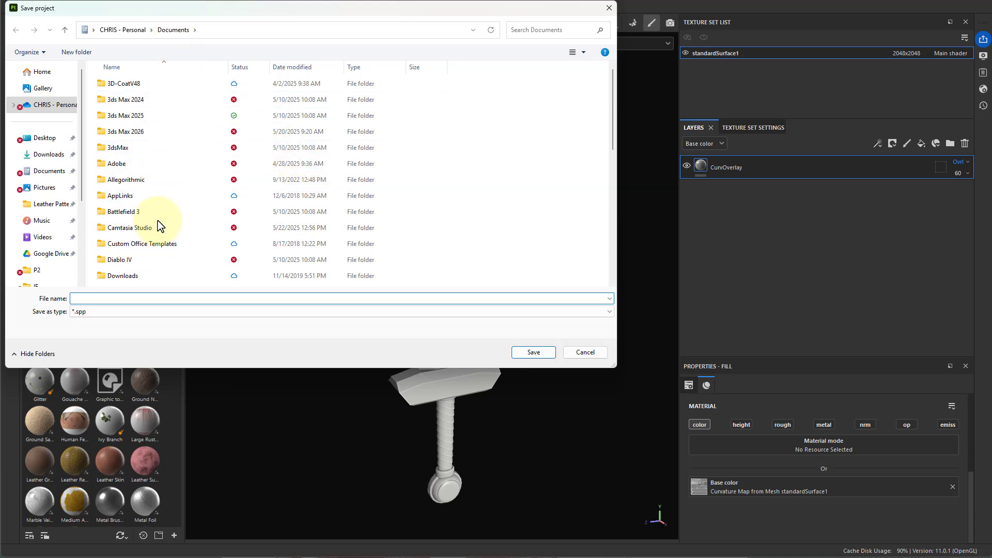
pyautogui.scroll(-4, 159, 221)
pyautogui.doubleClick(158, 150)
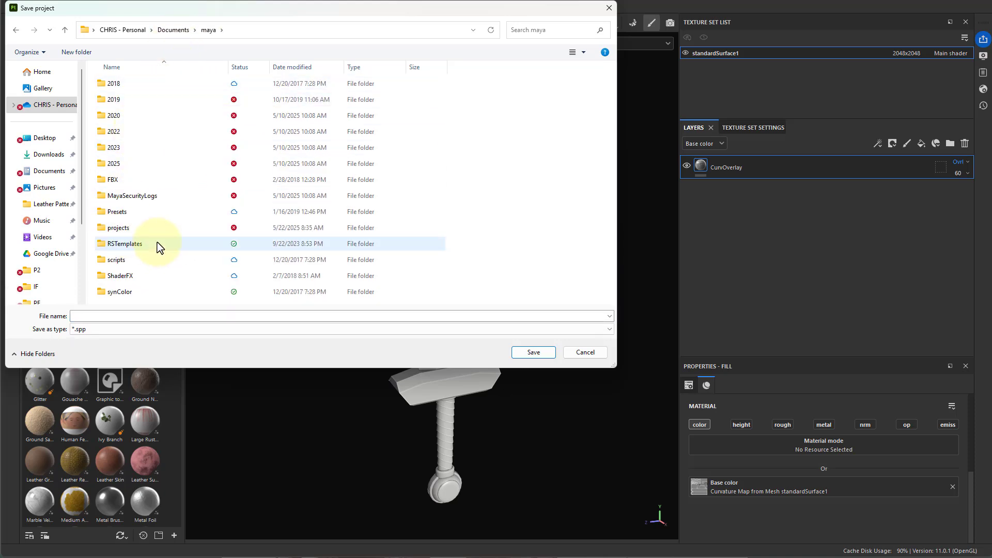
pyautogui.doubleClick(126, 228)
pyautogui.doubleClick(124, 116)
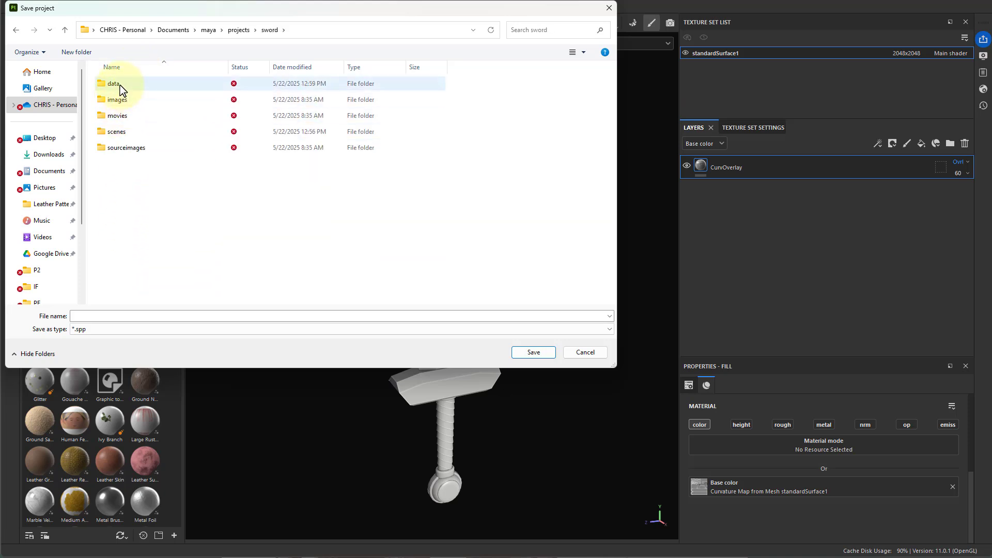
pyautogui.doubleClick(120, 85)
pyautogui.click(102, 316)
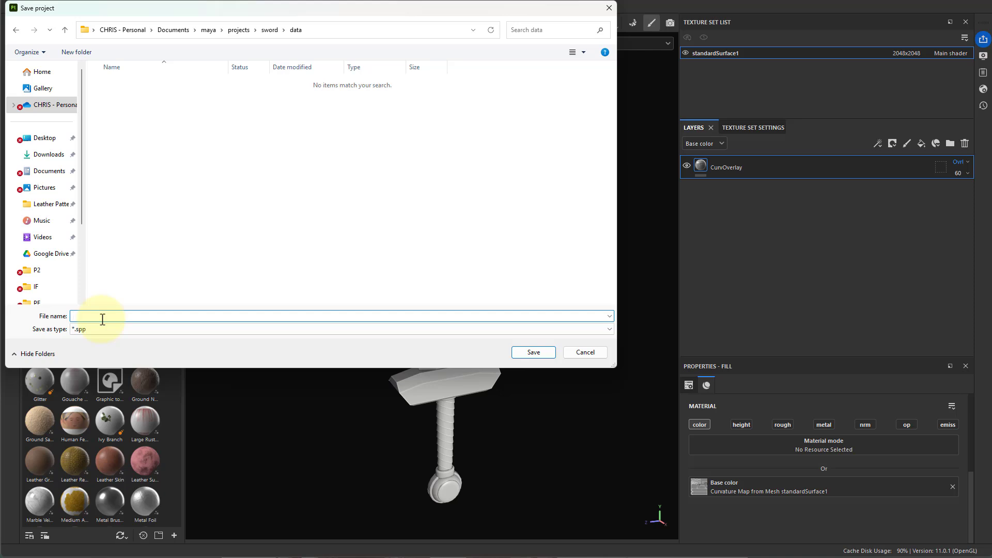
pyautogui.write('Sword_')
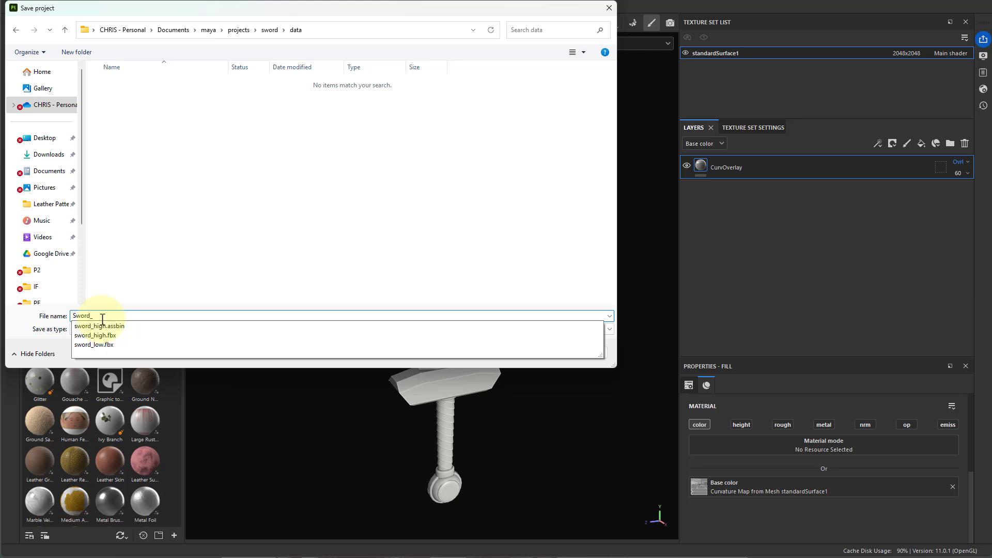
pyautogui.write('v01')
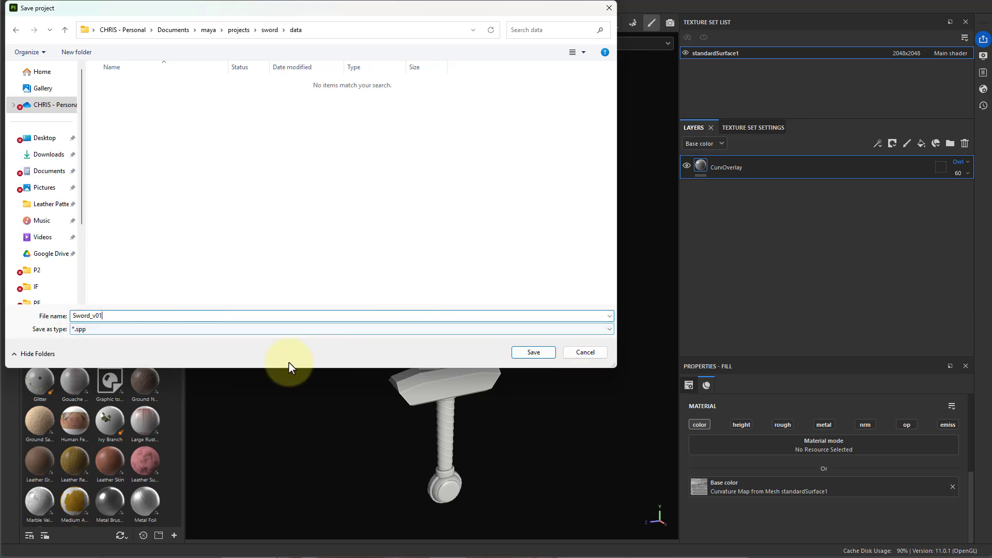
pyautogui.click(531, 354)
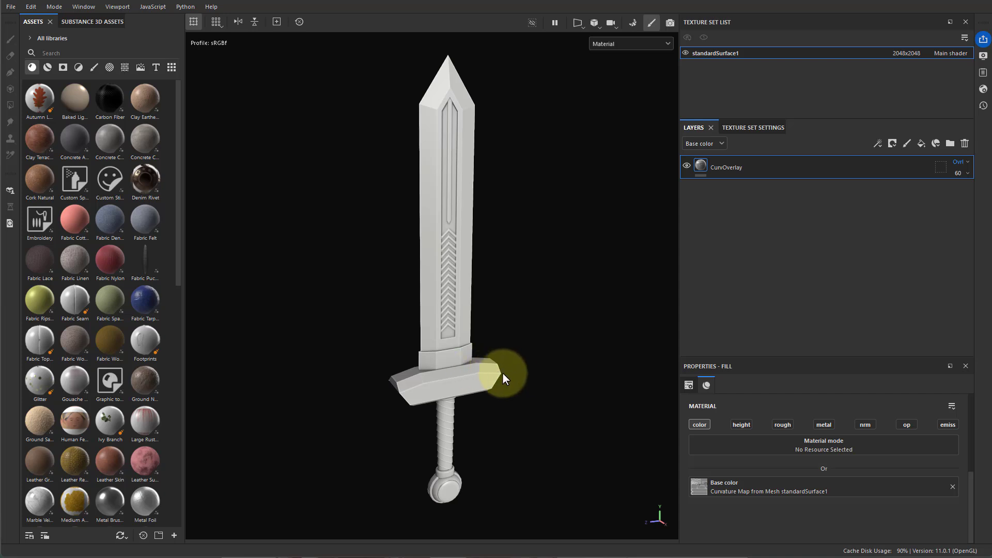
pyautogui.keyDown('alt'); pyautogui.moveTo(502, 373); pyautogui.dragTo(442, 335); pyautogui.keyUp('alt')
pyautogui.keyDown('alt'); pyautogui.moveTo(442, 335); pyautogui.dragTo(982, 426, button='right'); pyautogui.keyUp('alt')
pyautogui.keyDown('alt'); pyautogui.moveTo(554, 260); pyautogui.dragTo(590, 255, button='middle'); pyautogui.keyUp('alt')
pyautogui.keyDown('alt'); pyautogui.moveTo(607, 268); pyautogui.dragTo(485, 281, button='right'); pyautogui.keyUp('alt')
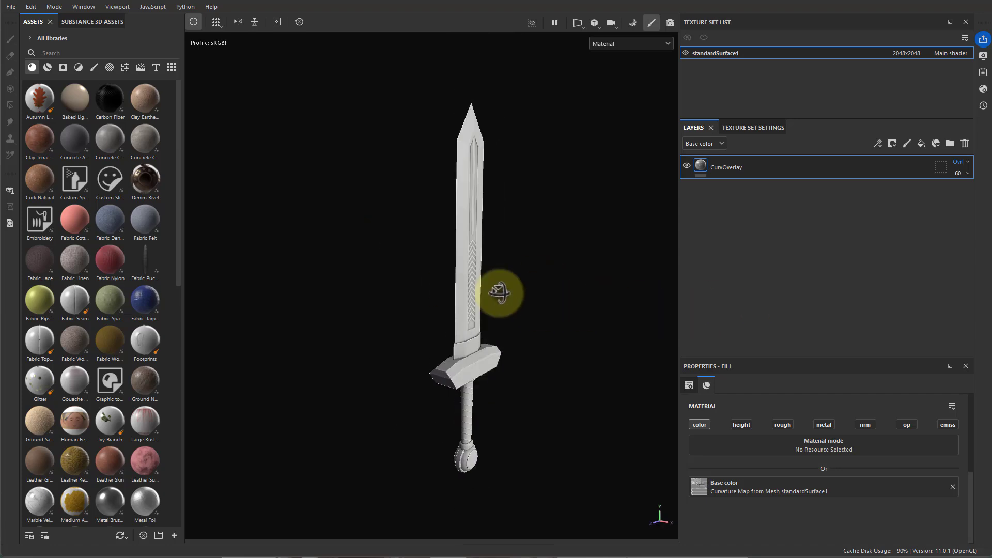